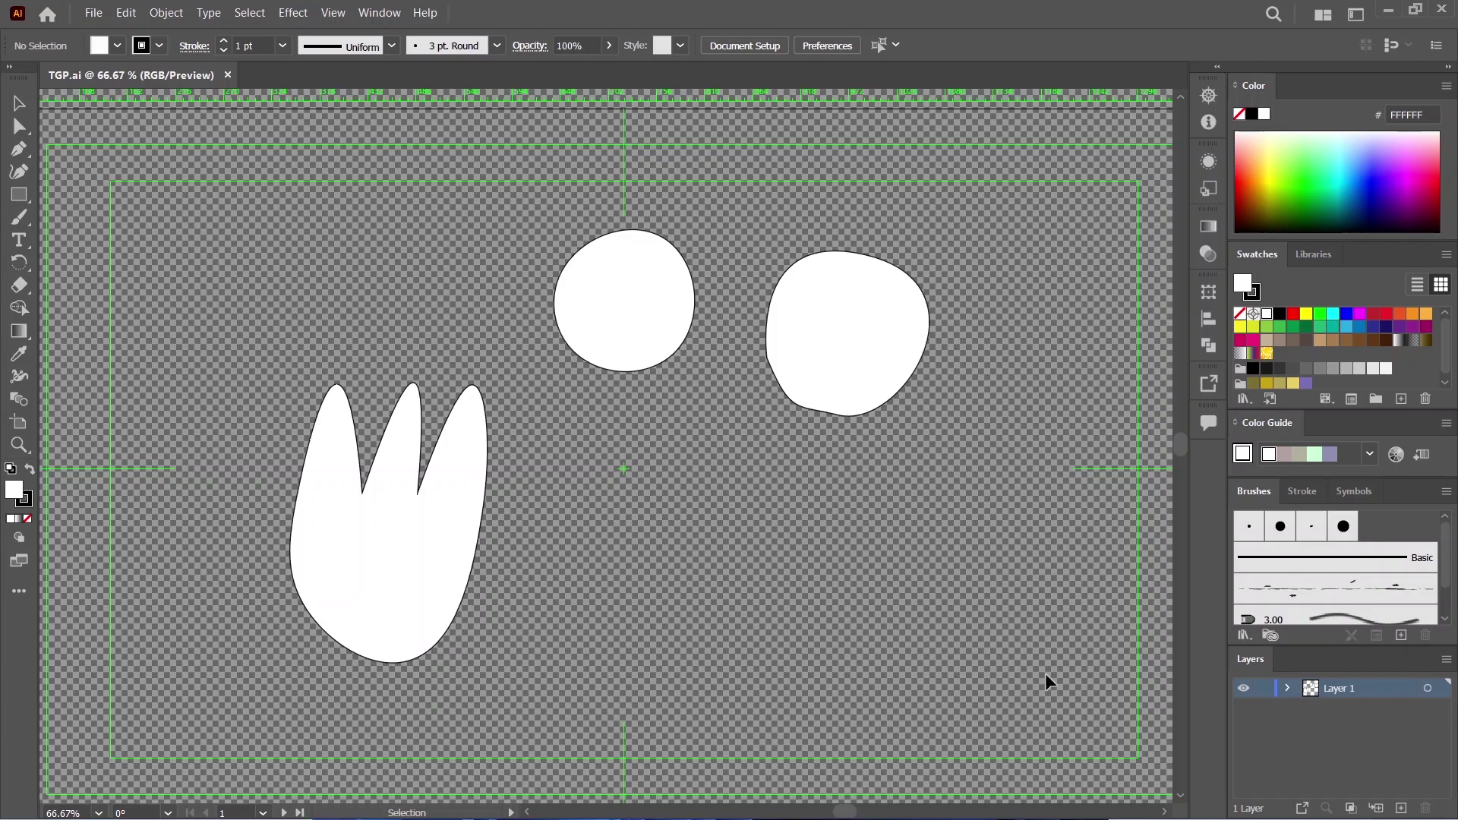
Step: Delete all existing shapes and draw a wide rectangle plus a tall one, about 243 by 450 px, beside it
{"action": "key", "text": "ctrl+a"}
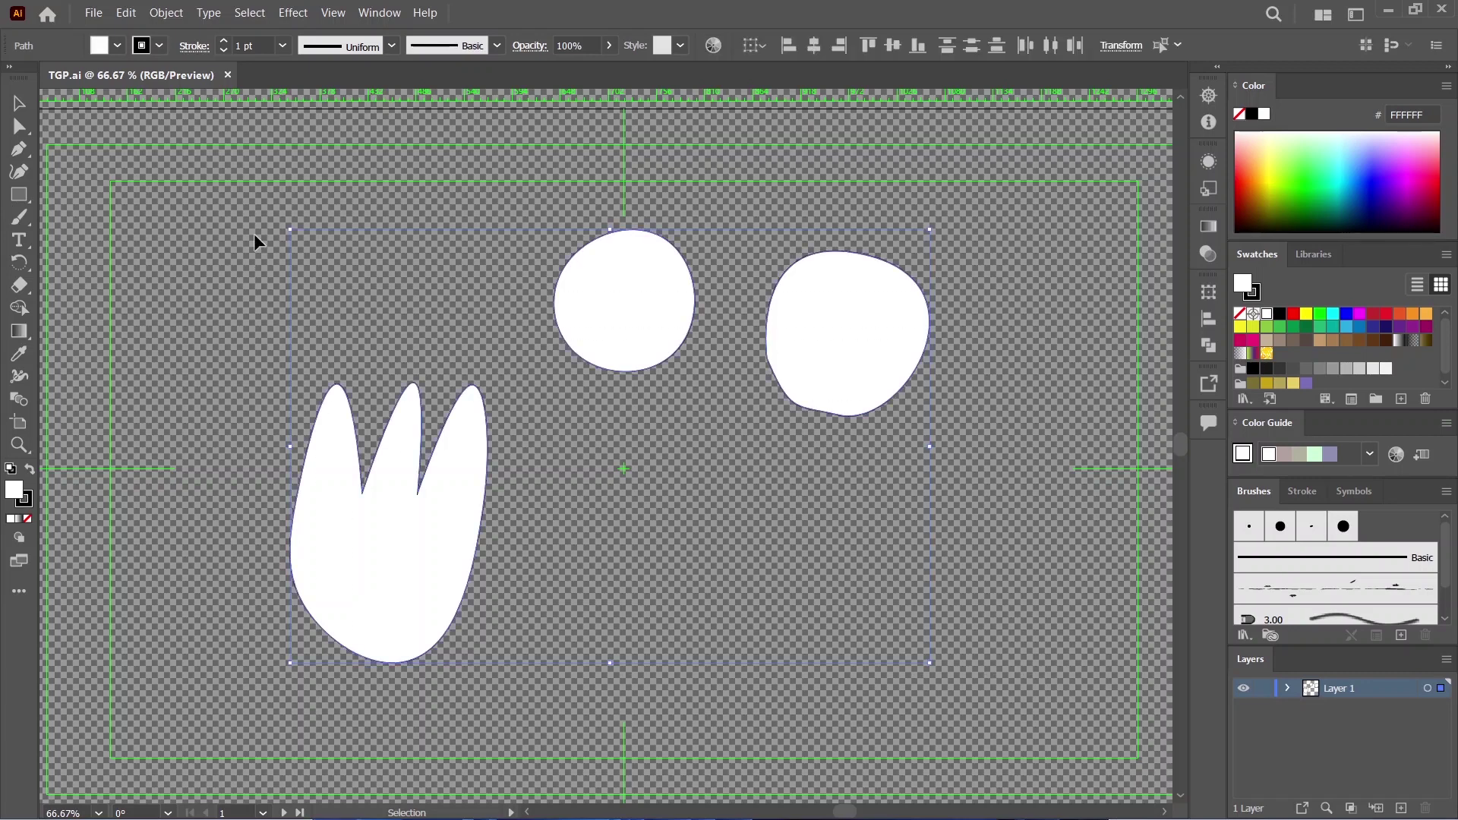
{"action": "key", "text": "Delete"}
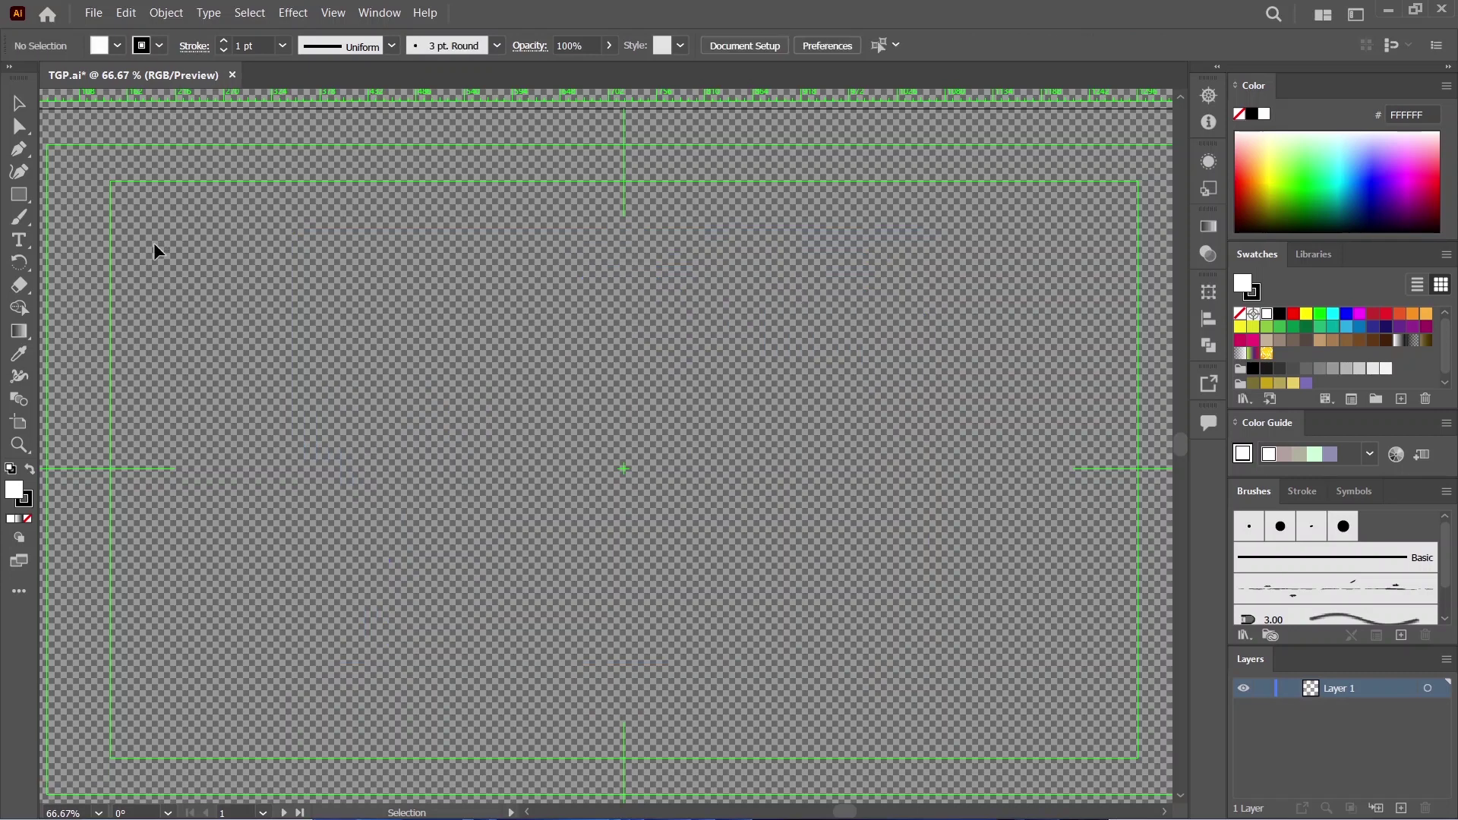
{"action": "left_click", "coordinate": [19, 194]}
{"action": "left_click_drag", "start_coordinate": [414, 261], "coordinate": [772, 447]}
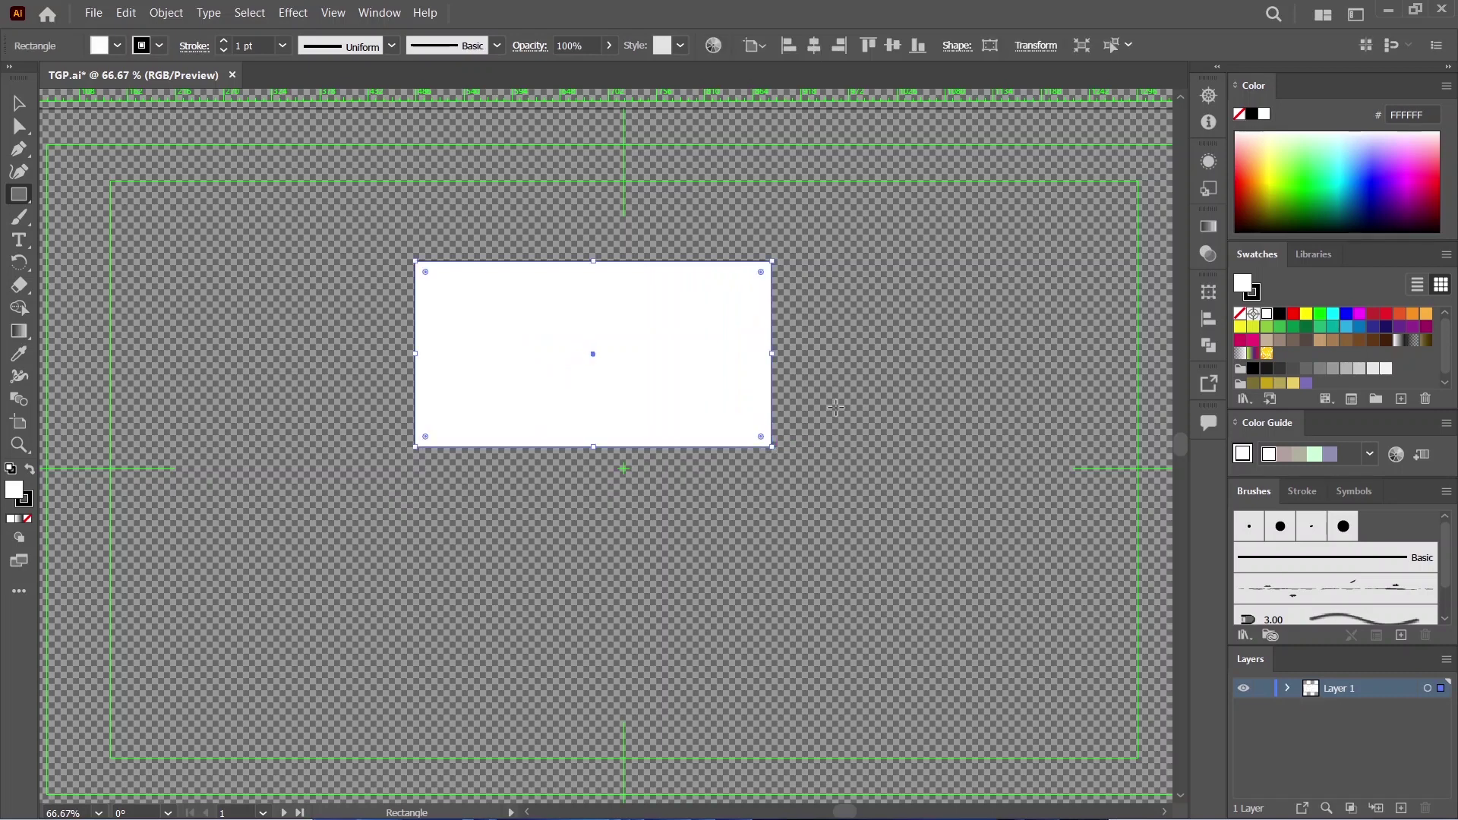
{"action": "left_click_drag", "start_coordinate": [852, 241], "coordinate": [1015, 541]}
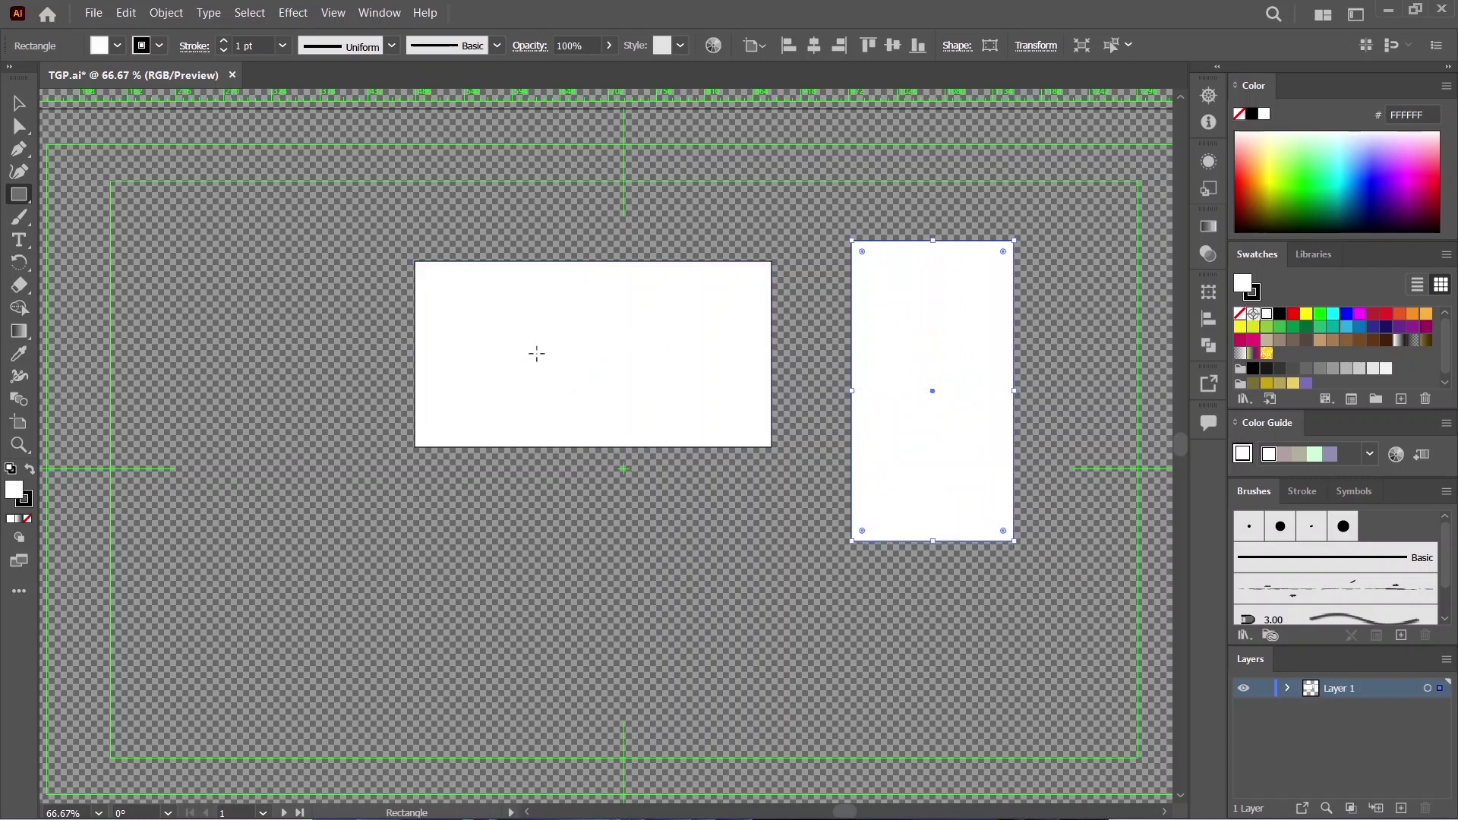
Step: Create a rectangle exactly 200 px wide and 100 px high in the empty area below the wide rectangle
{"action": "scroll", "coordinate": [426, 294], "scroll_direction": "down", "scroll_amount": 3}
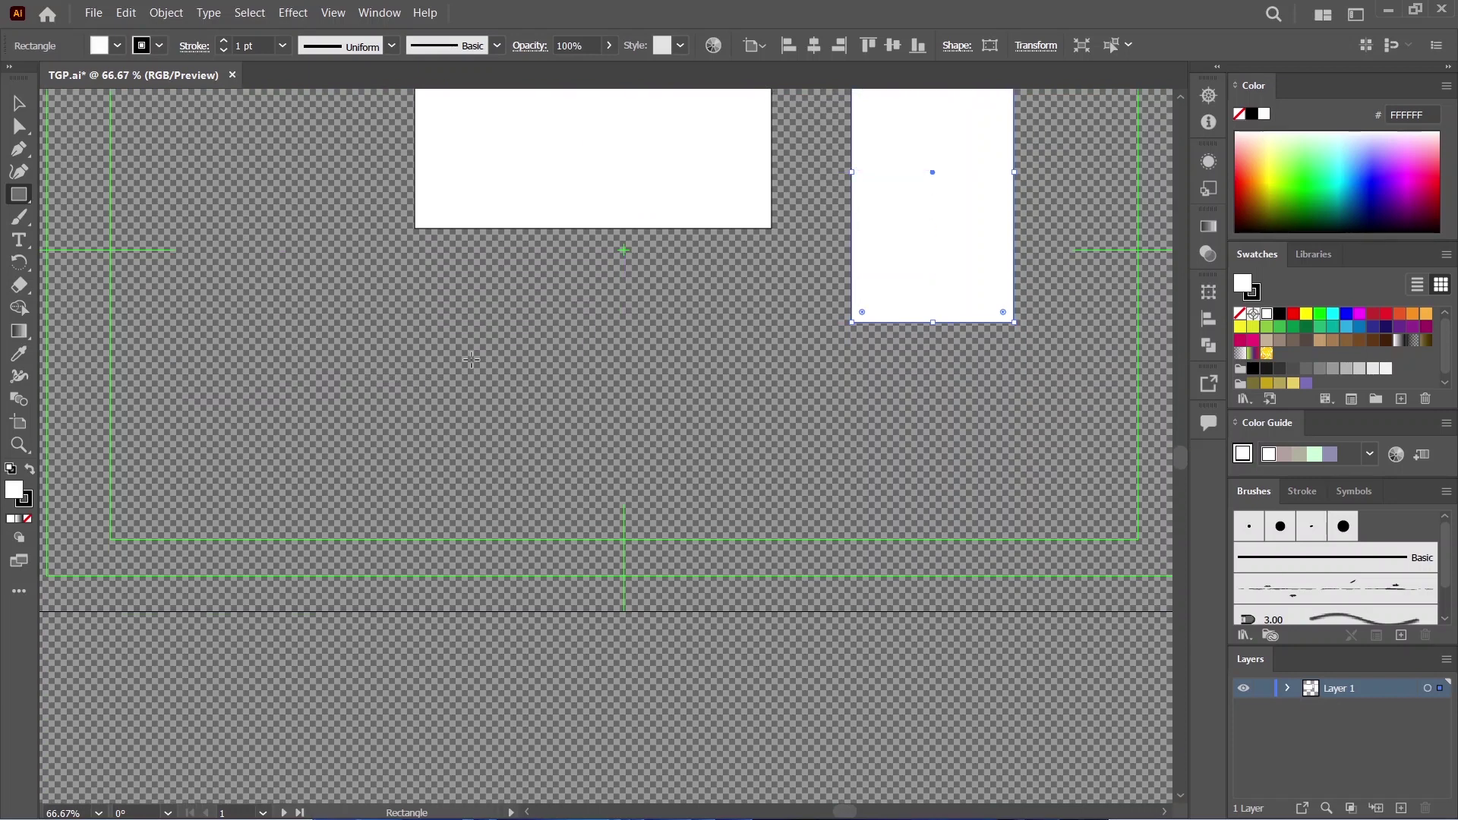
{"action": "scroll", "coordinate": [471, 359], "scroll_direction": "up", "scroll_amount": 1}
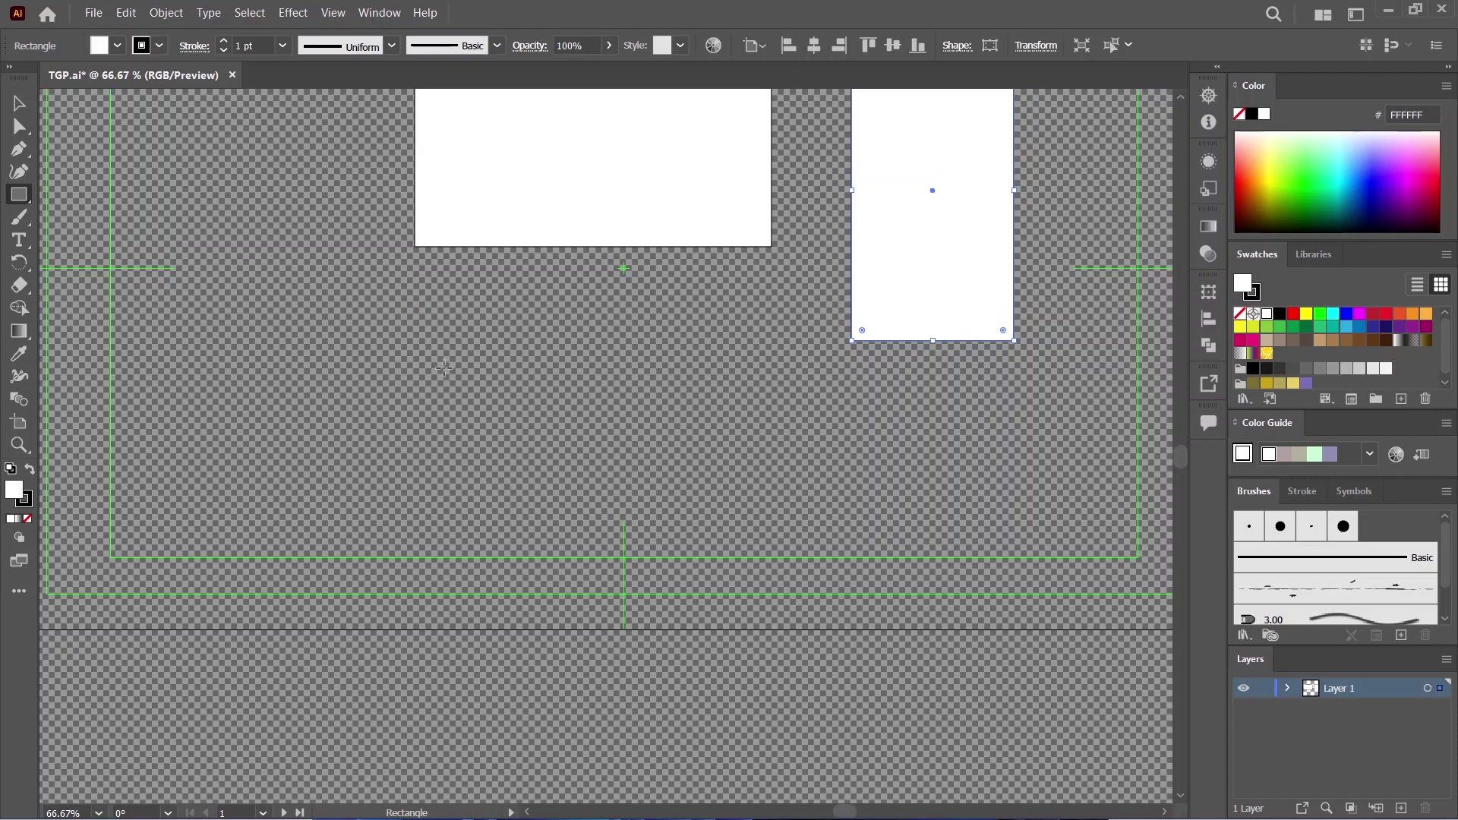
{"action": "left_click", "coordinate": [435, 354]}
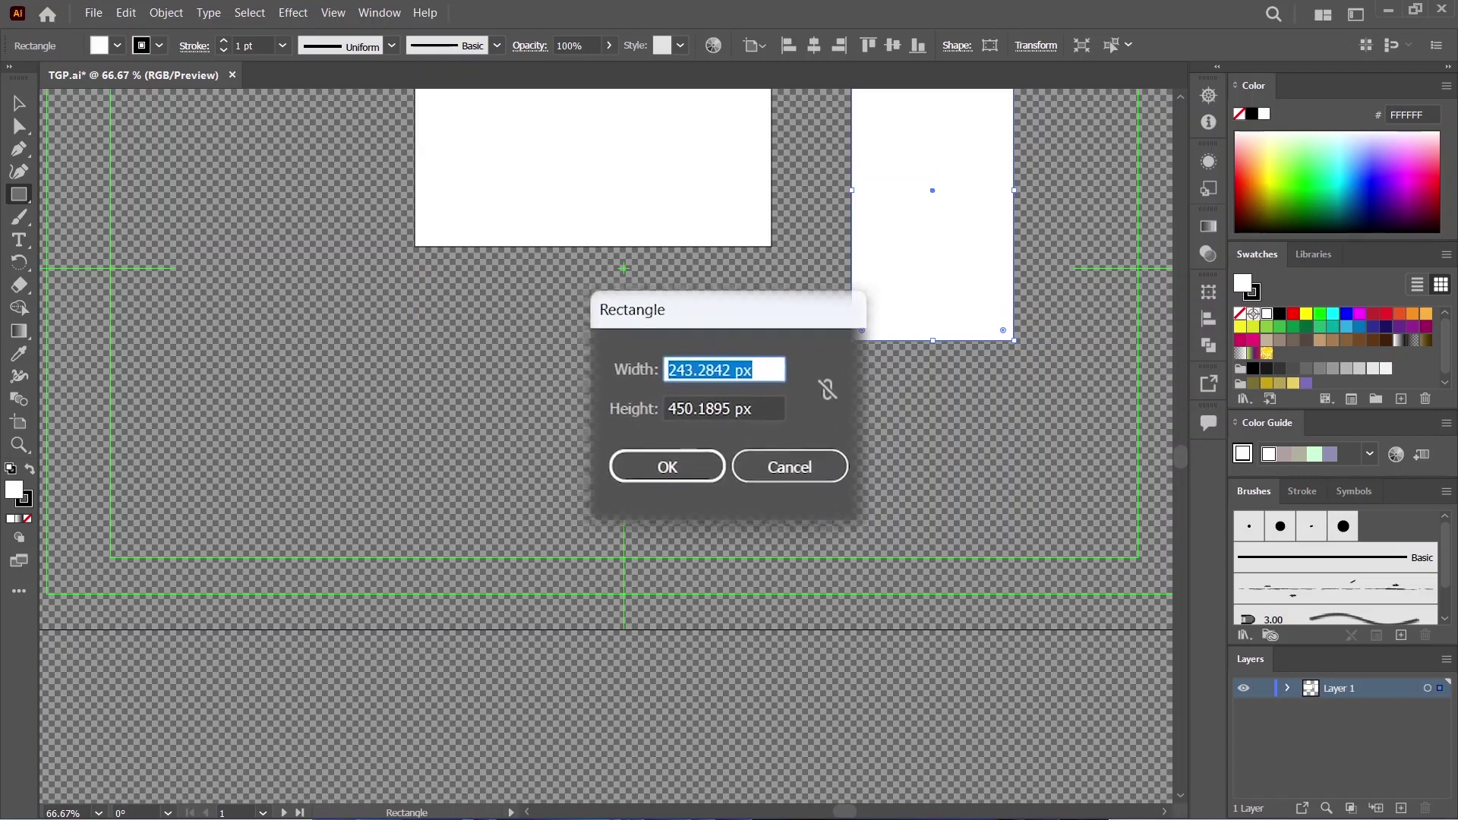
{"action": "left_click", "coordinate": [730, 357]}
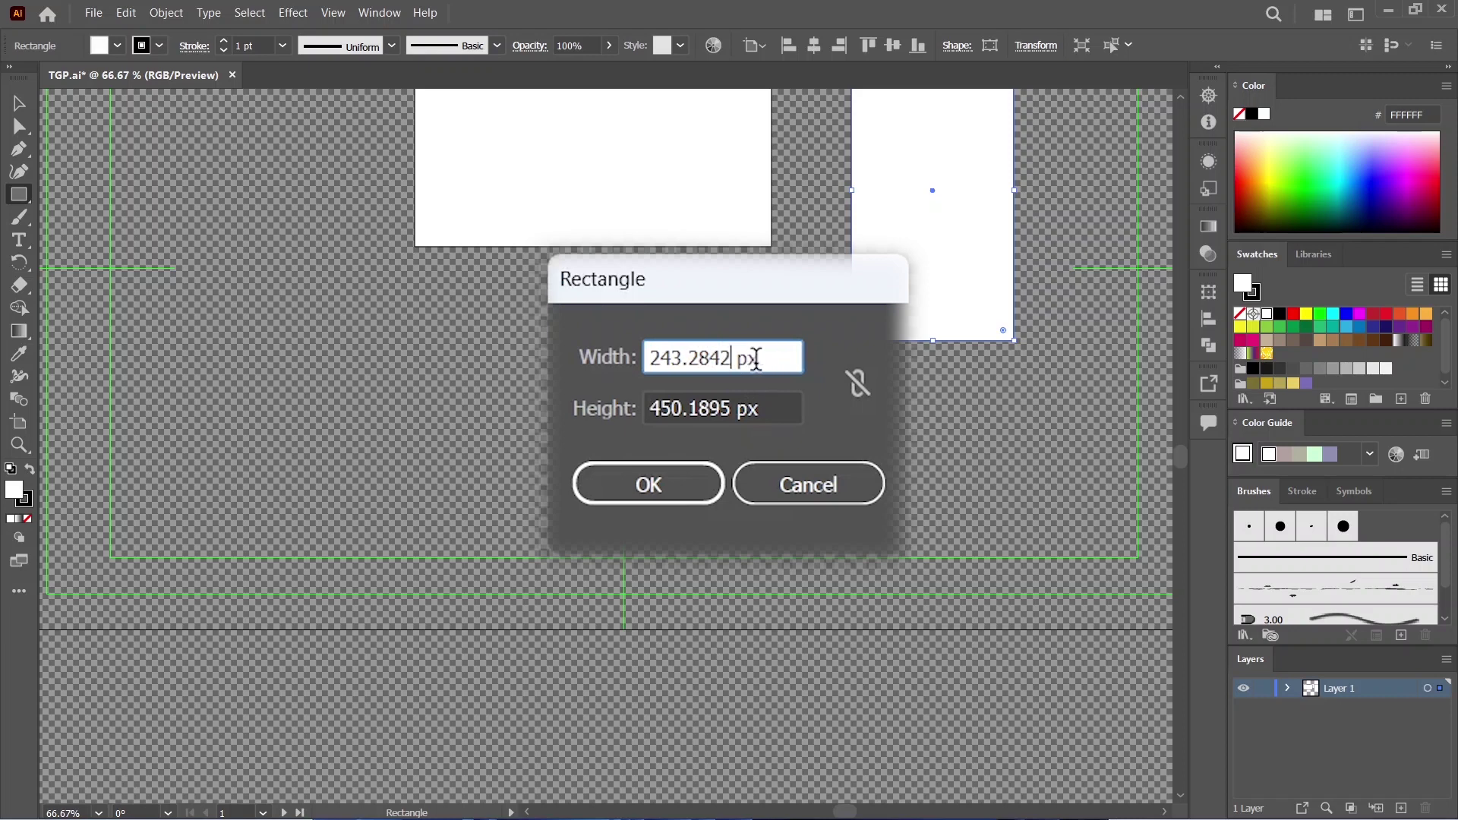
{"action": "left_click_drag", "start_coordinate": [774, 358], "coordinate": [559, 364]}
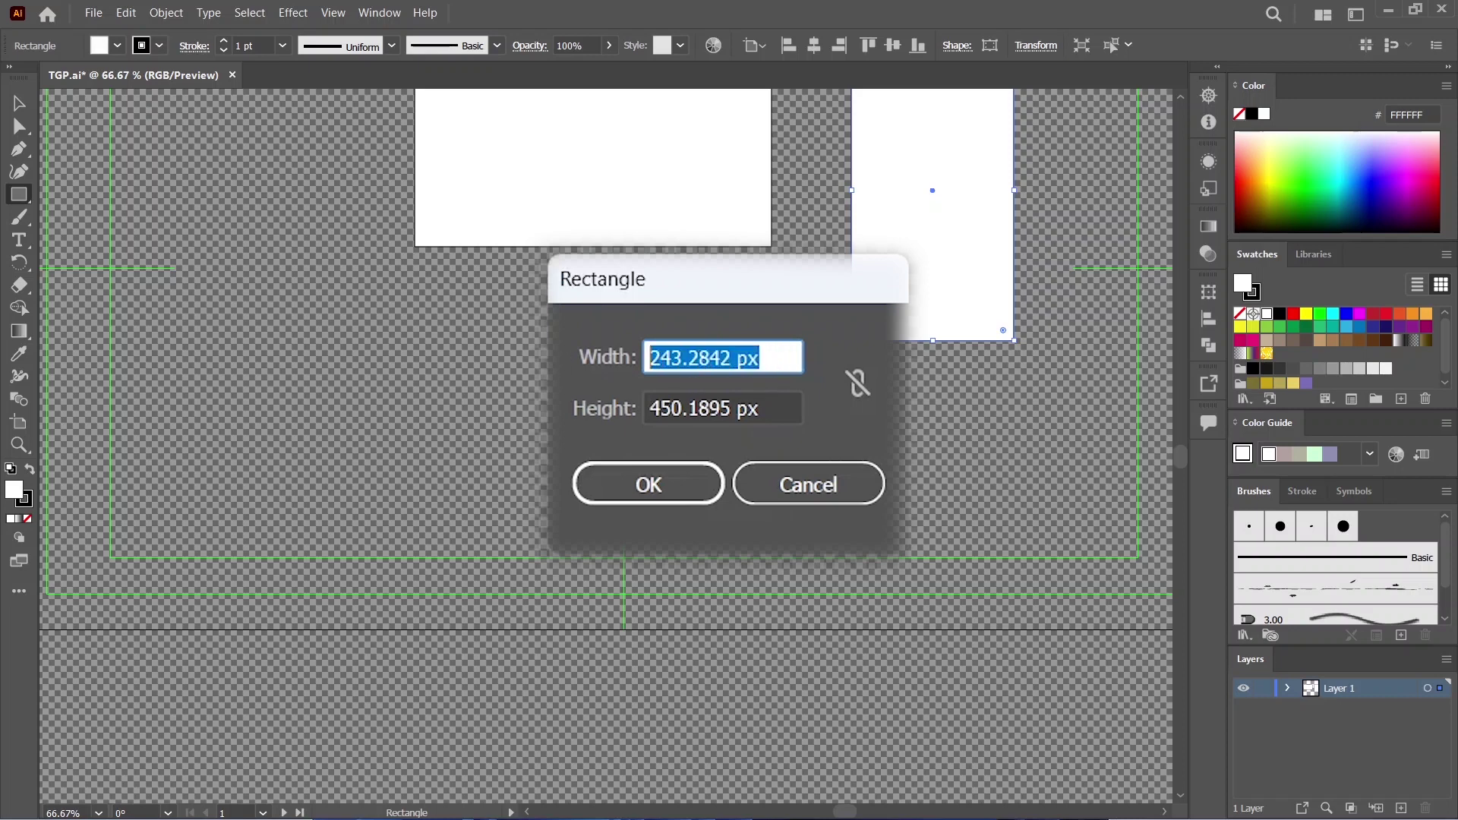
{"action": "key", "text": "BackSpace"}
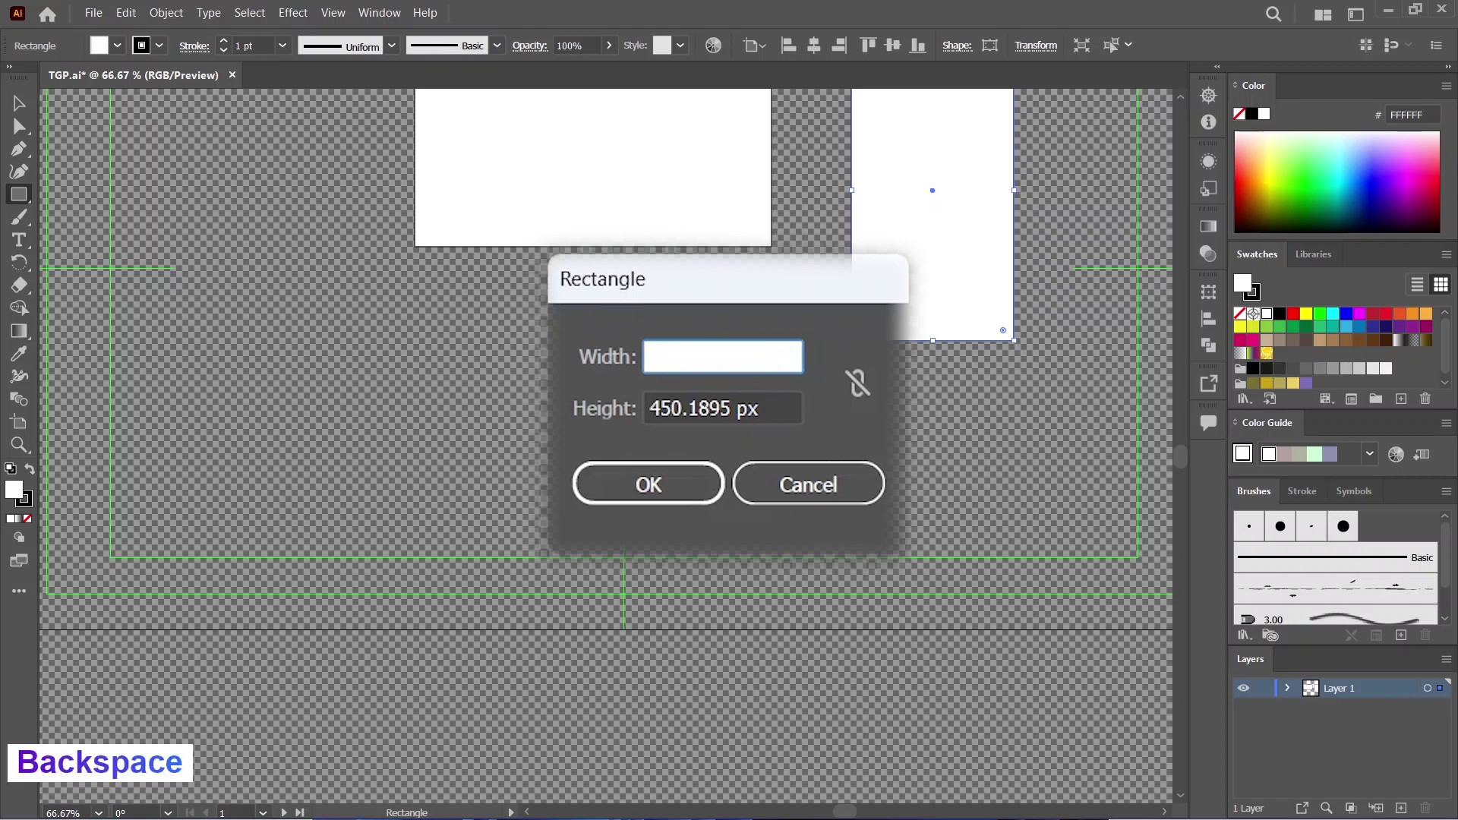
{"action": "type", "text": "200"}
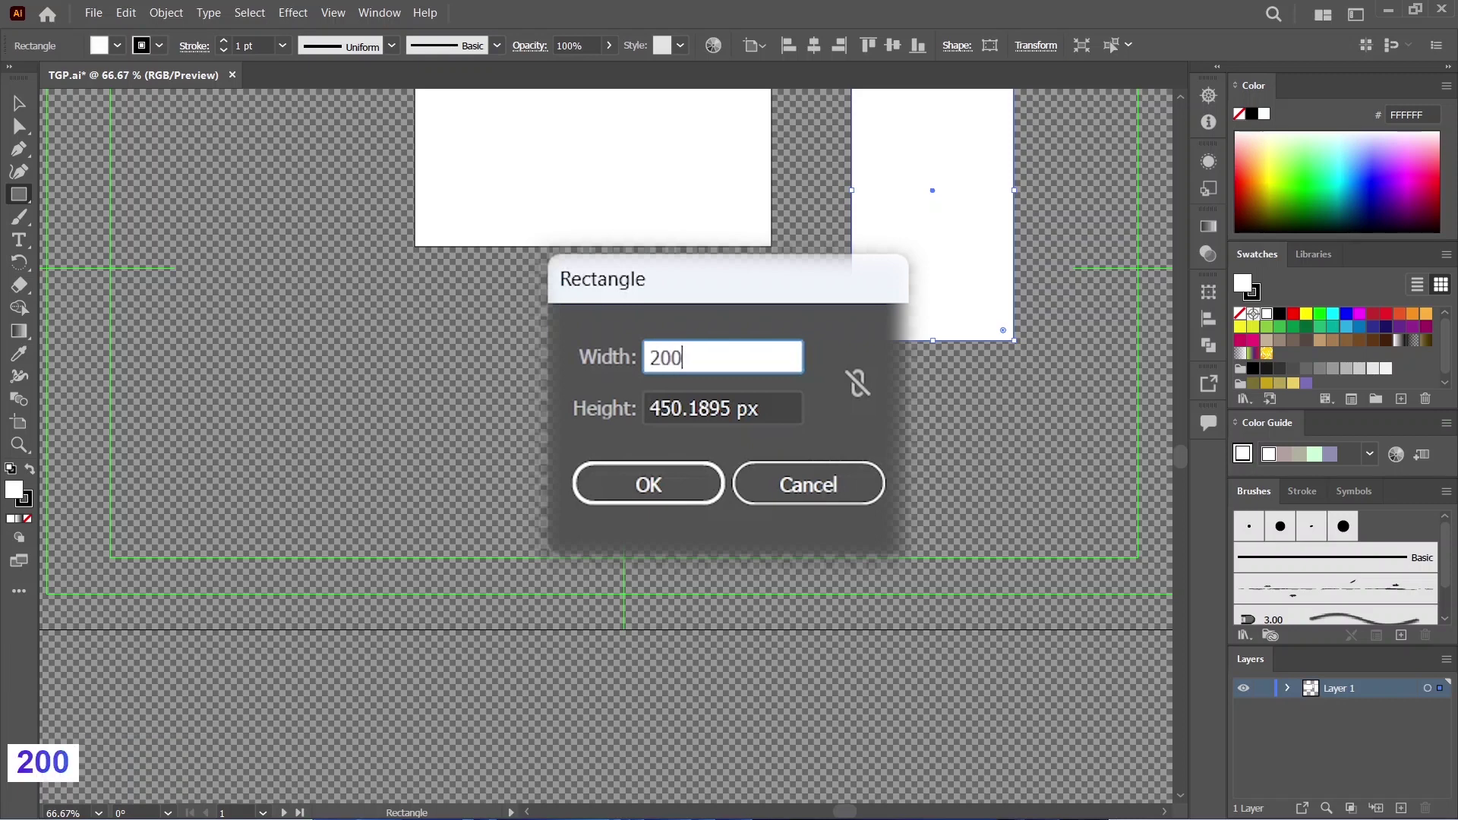
{"action": "left_click", "coordinate": [766, 406]}
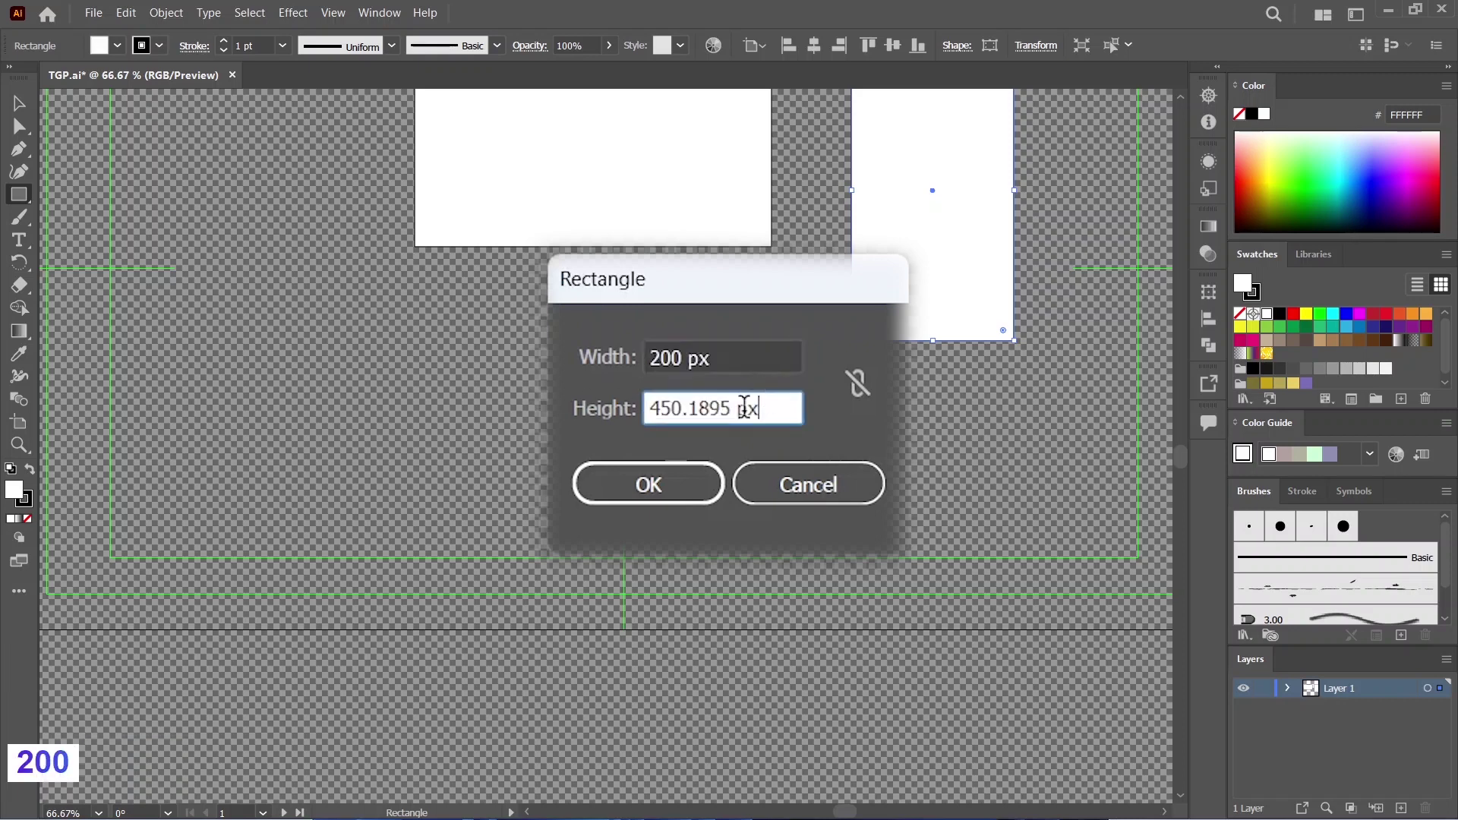
{"action": "left_click_drag", "start_coordinate": [745, 407], "coordinate": [649, 408]}
{"action": "type", "text": "100"}
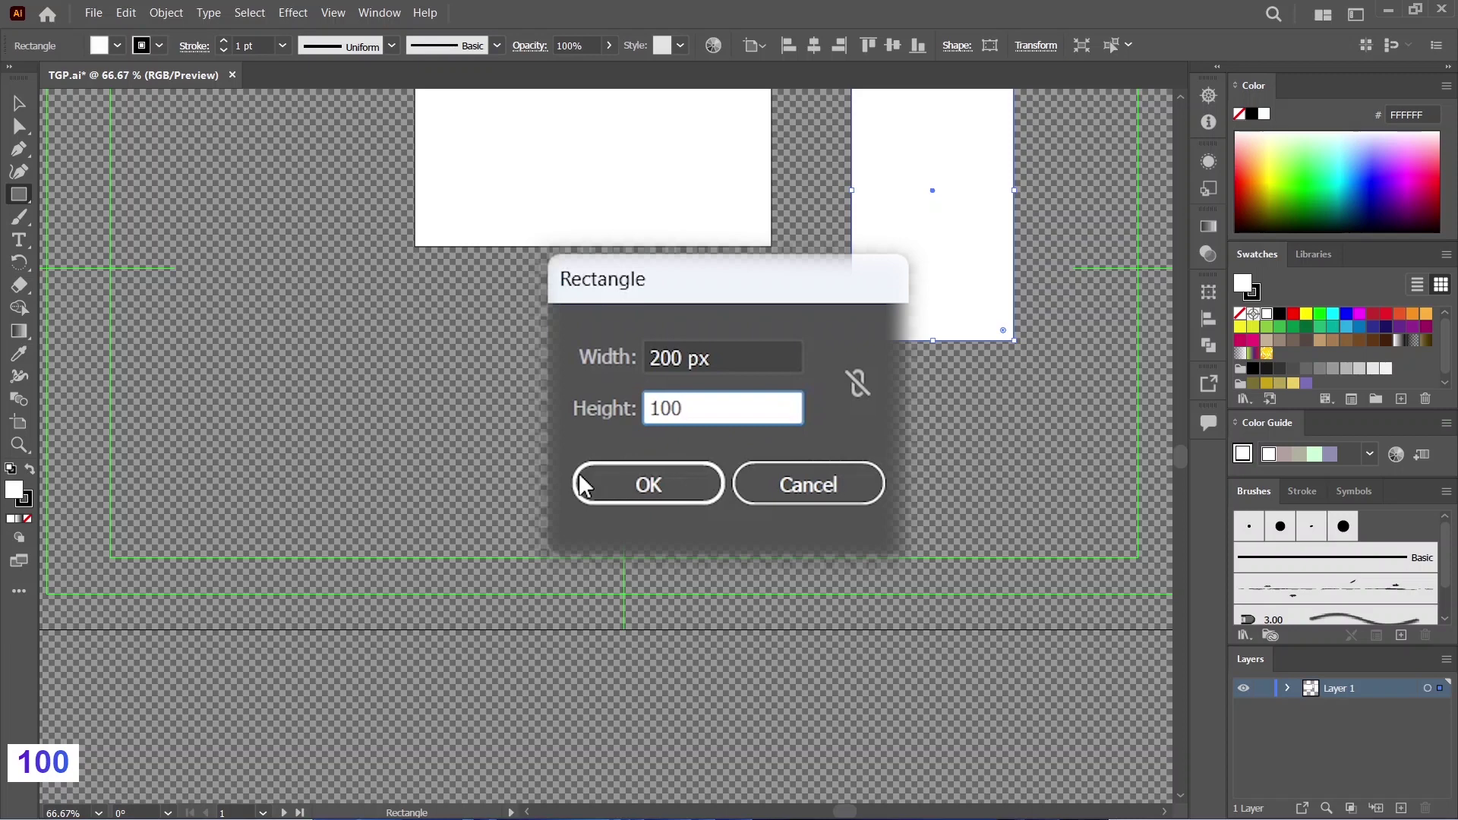
{"action": "left_click", "coordinate": [653, 483]}
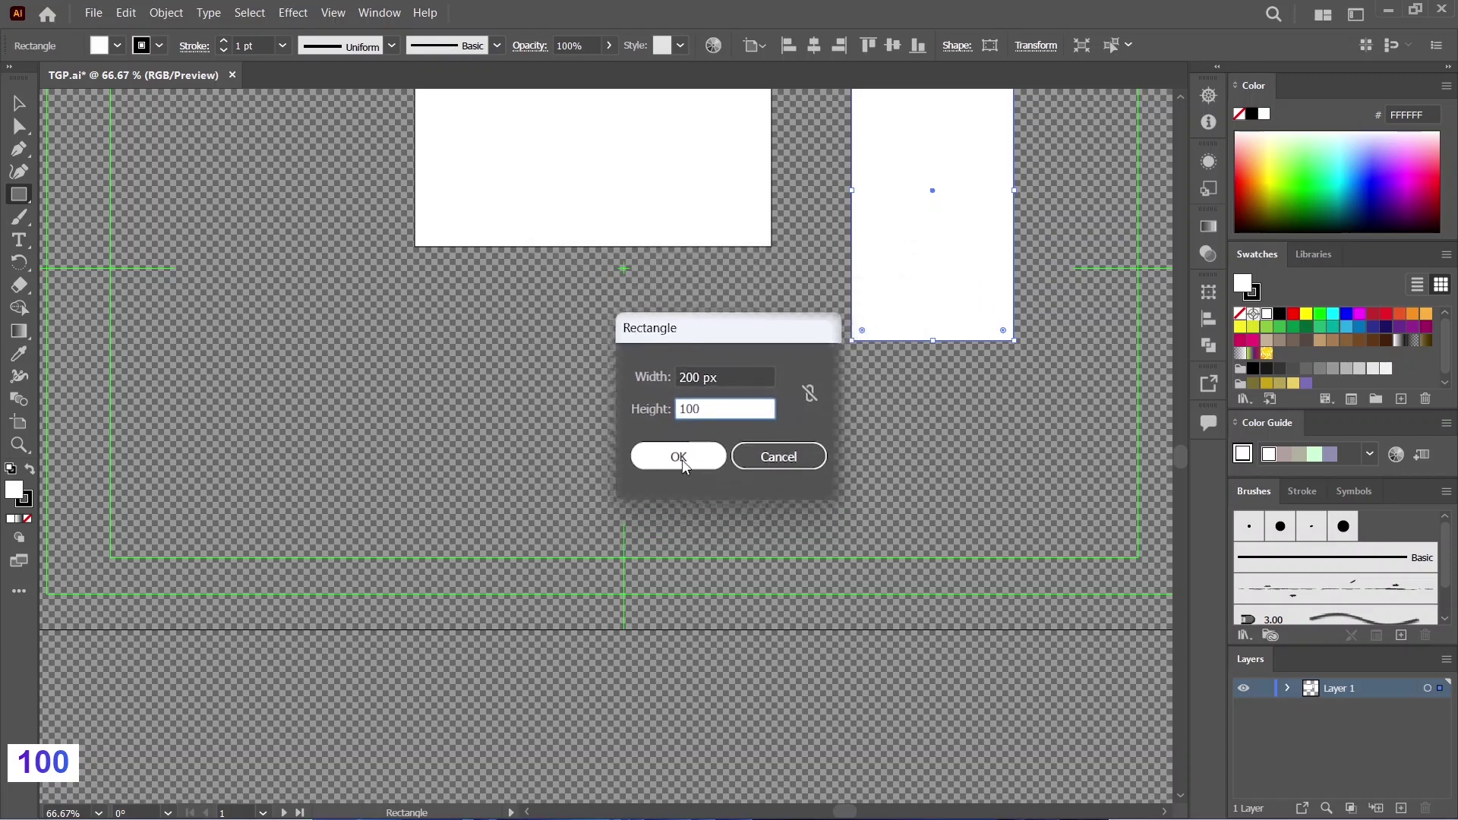
Step: Move the 200 by 100 px rectangle just beneath the wide rectangle, aligned with its right edge, and deselect it
{"action": "left_click", "coordinate": [19, 103]}
{"action": "left_click", "coordinate": [301, 352]}
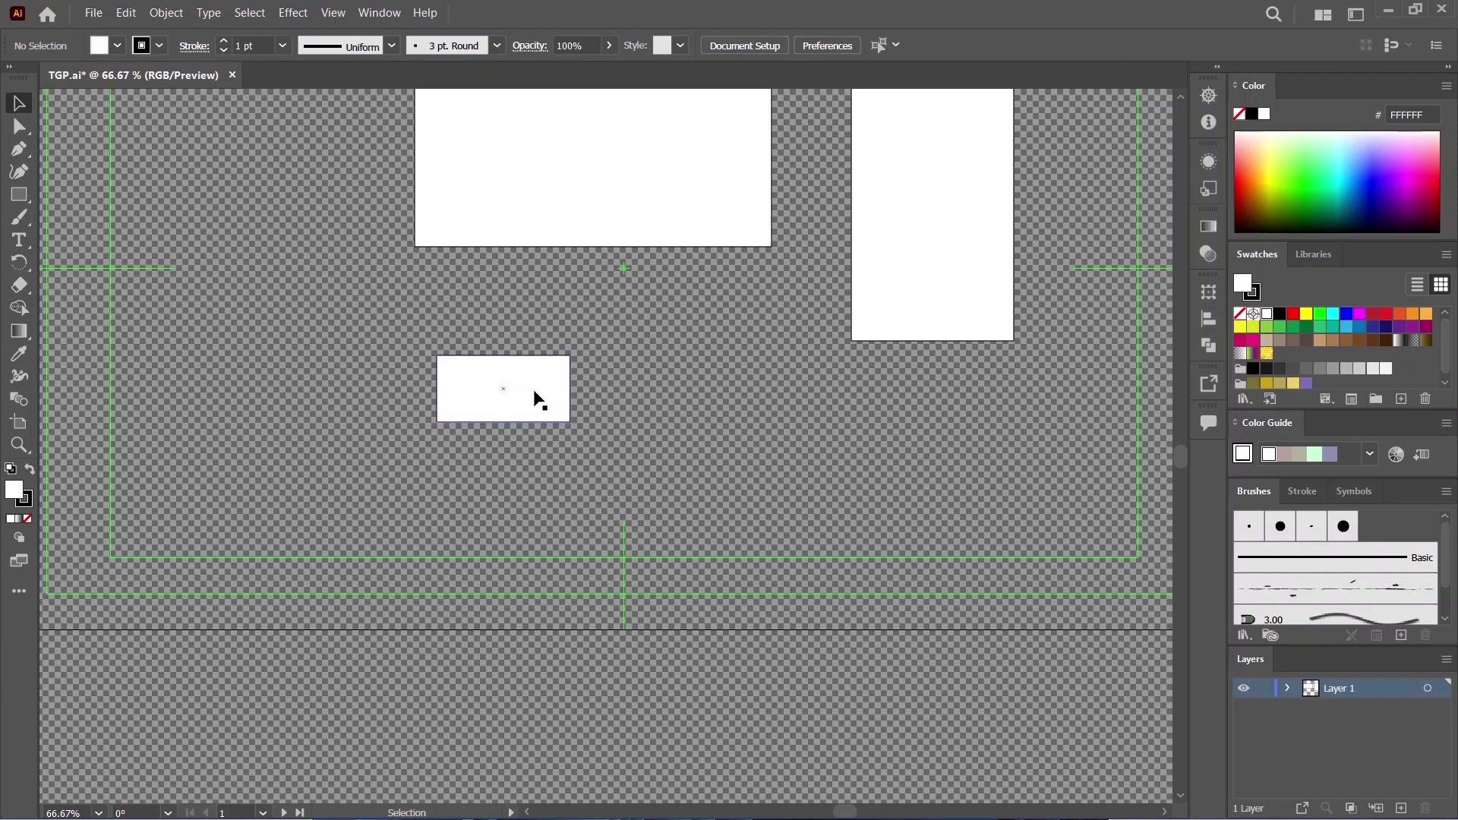
{"action": "left_click_drag", "start_coordinate": [536, 398], "coordinate": [728, 320]}
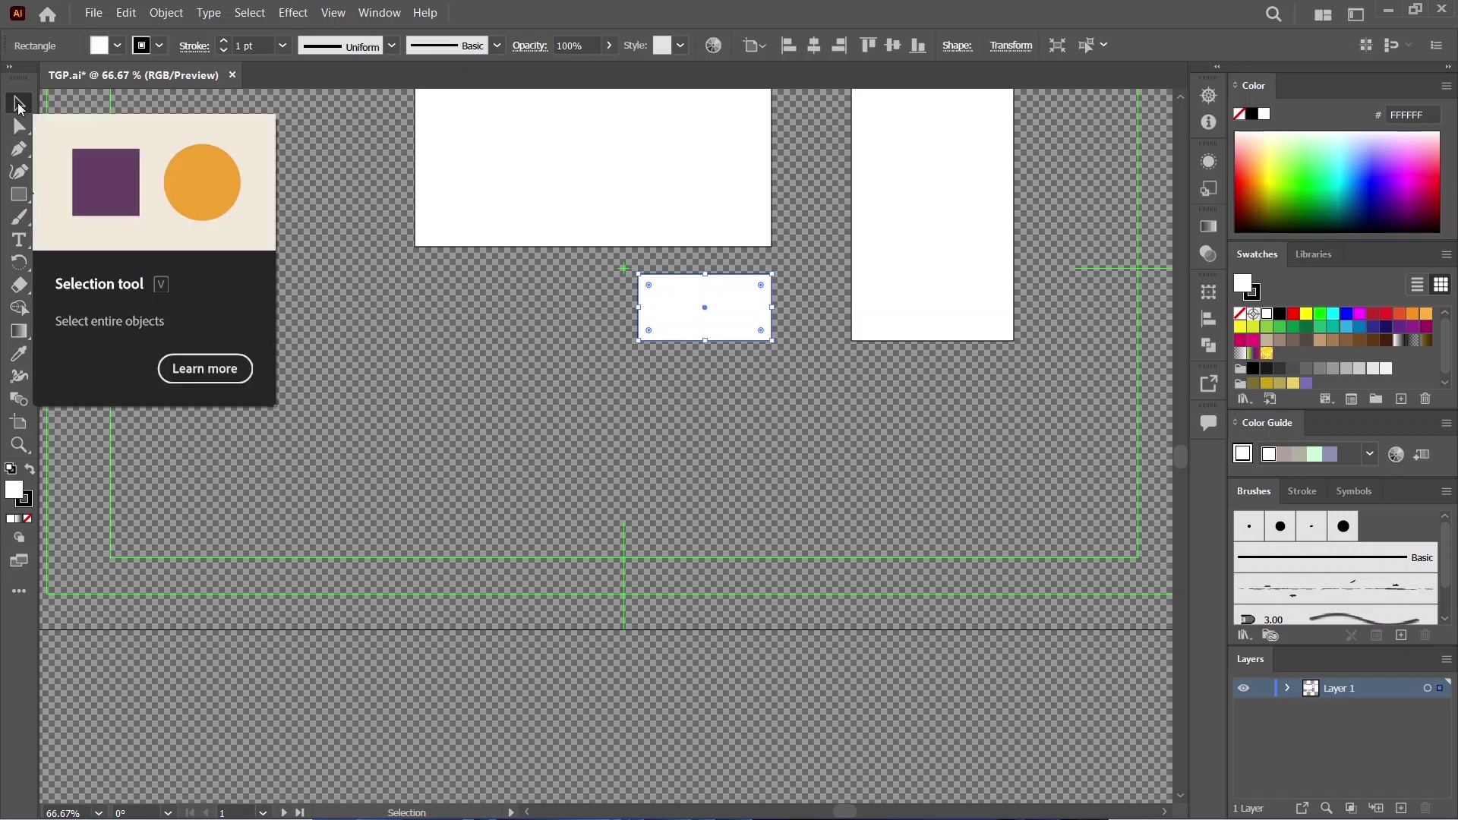
{"action": "left_click", "coordinate": [704, 505]}
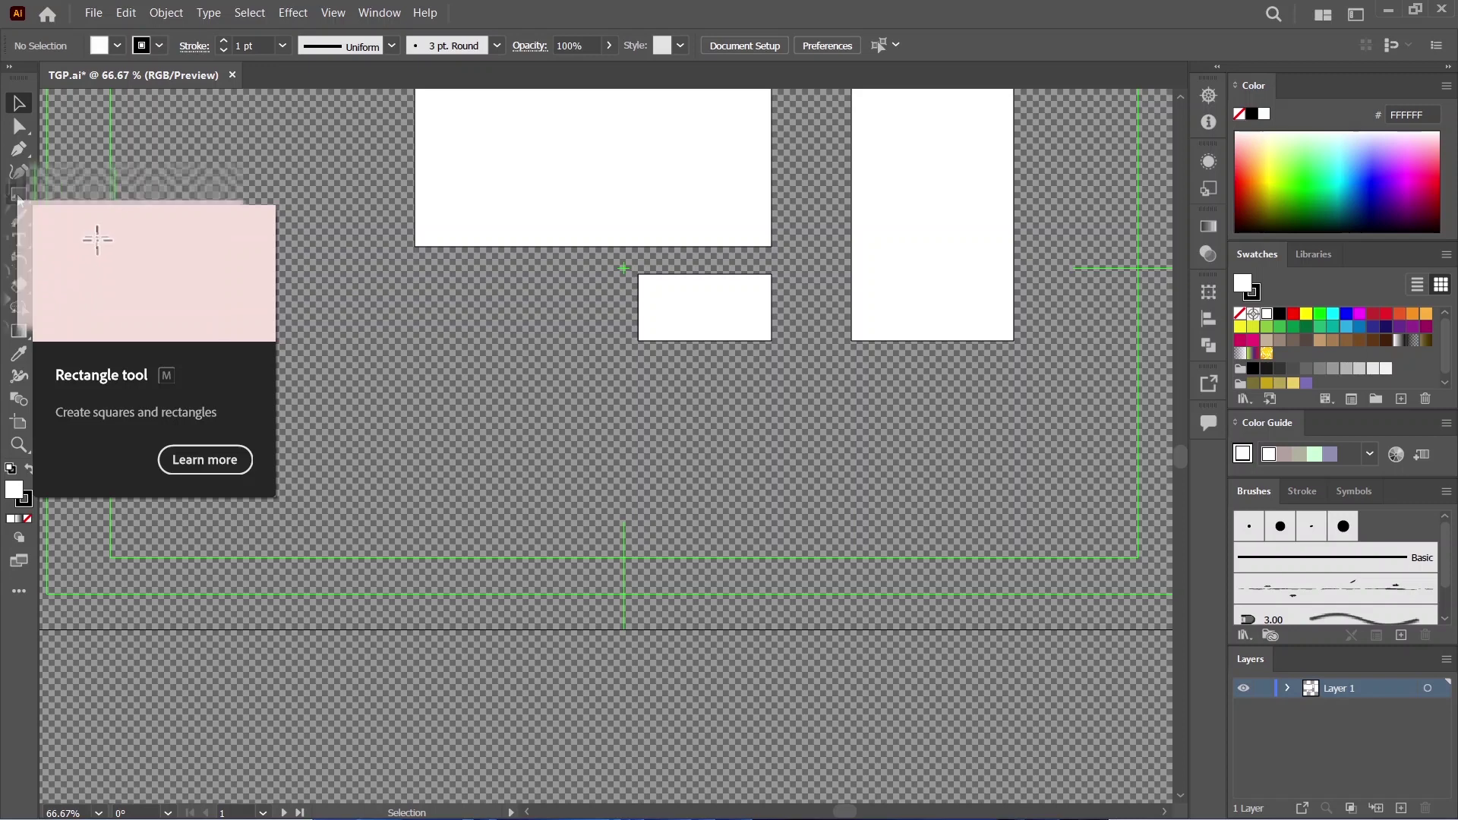
Step: Draw a circle about 206 px in diameter with the Ellipse tool, below and to the left of the wide rectangle
{"action": "left_click", "coordinate": [19, 200]}
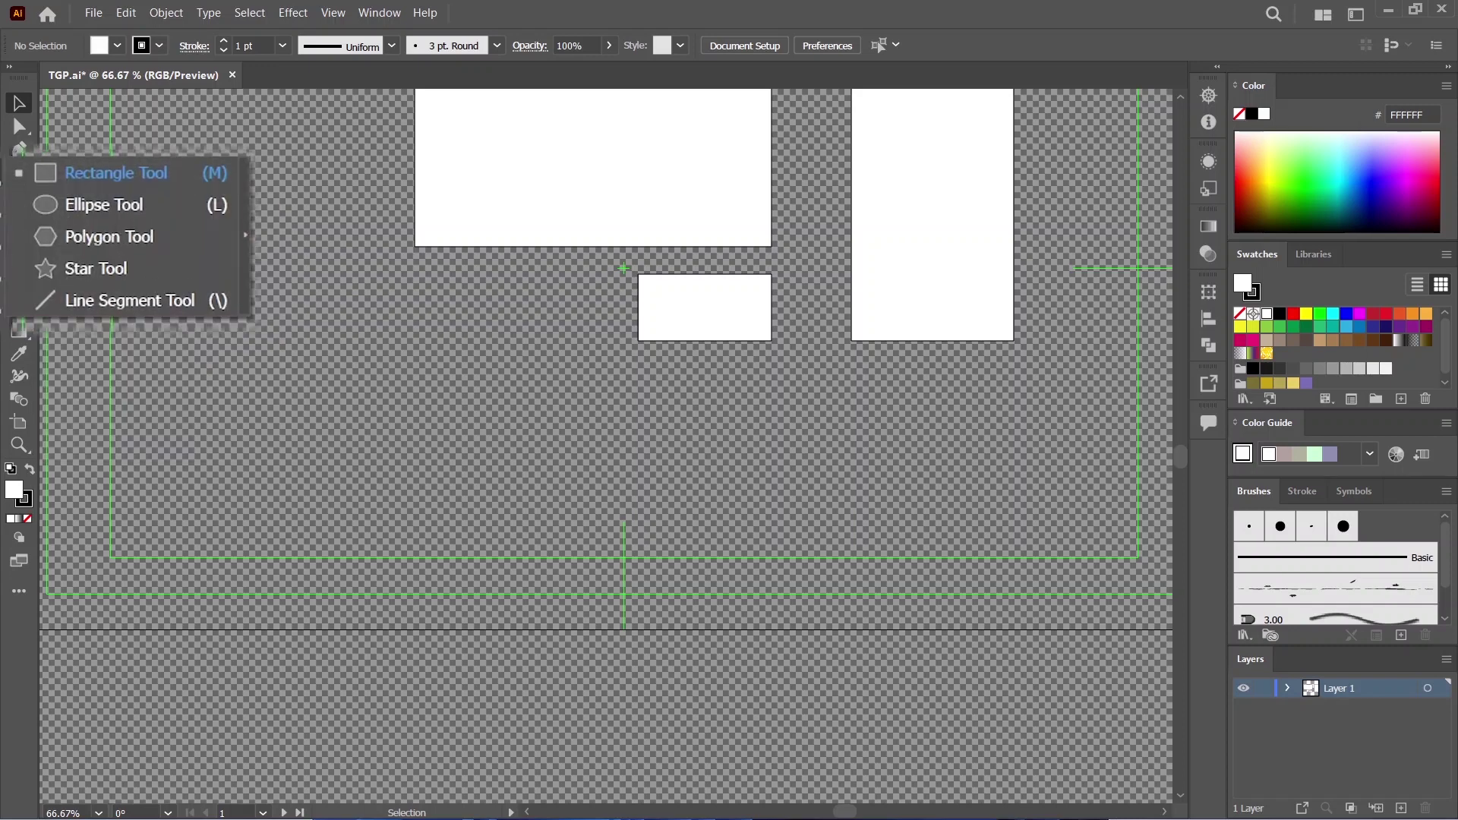
{"action": "left_click", "coordinate": [105, 220]}
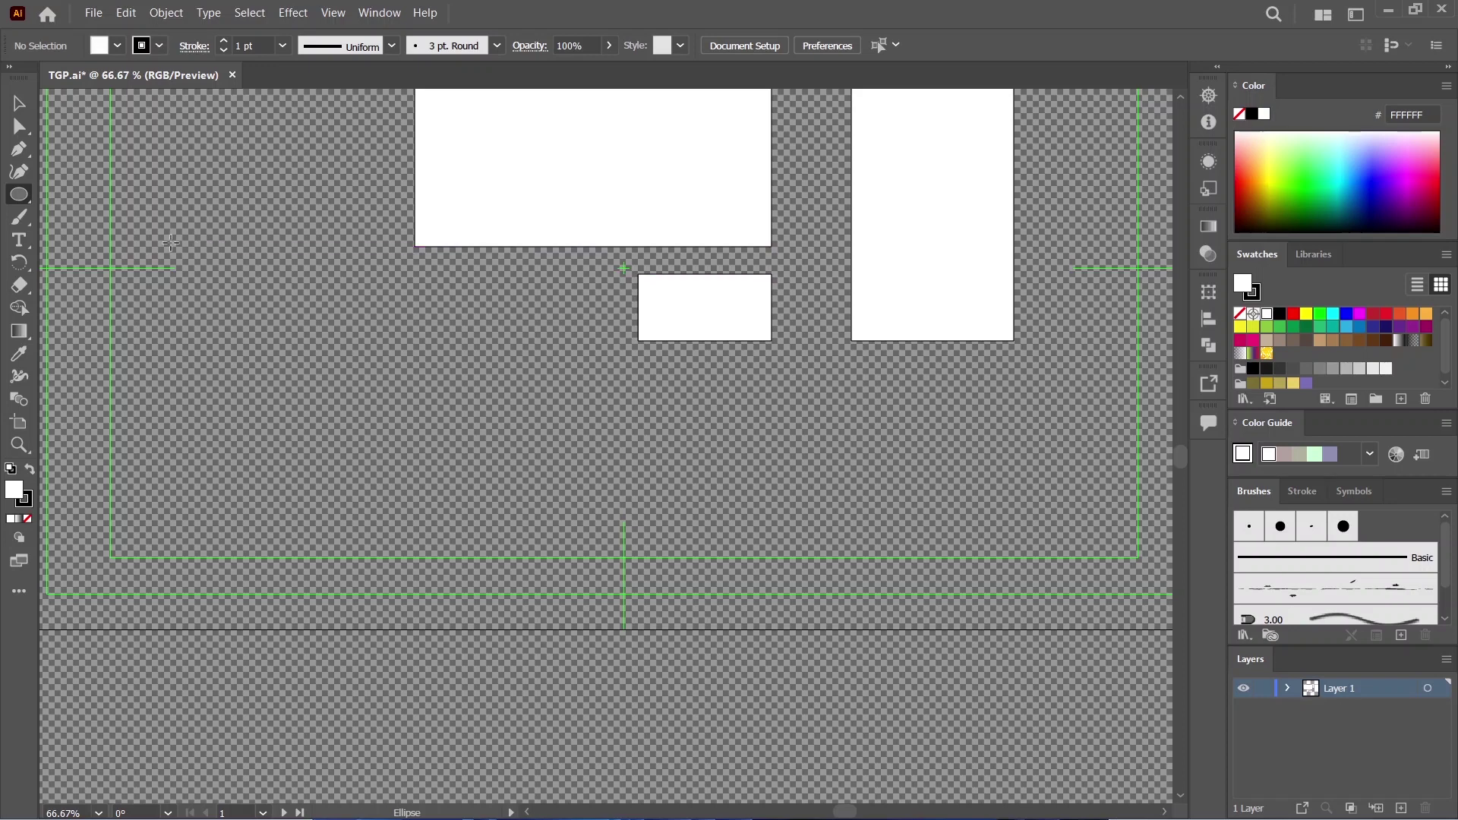
{"action": "left_click_drag", "start_coordinate": [170, 242], "coordinate": [309, 380]}
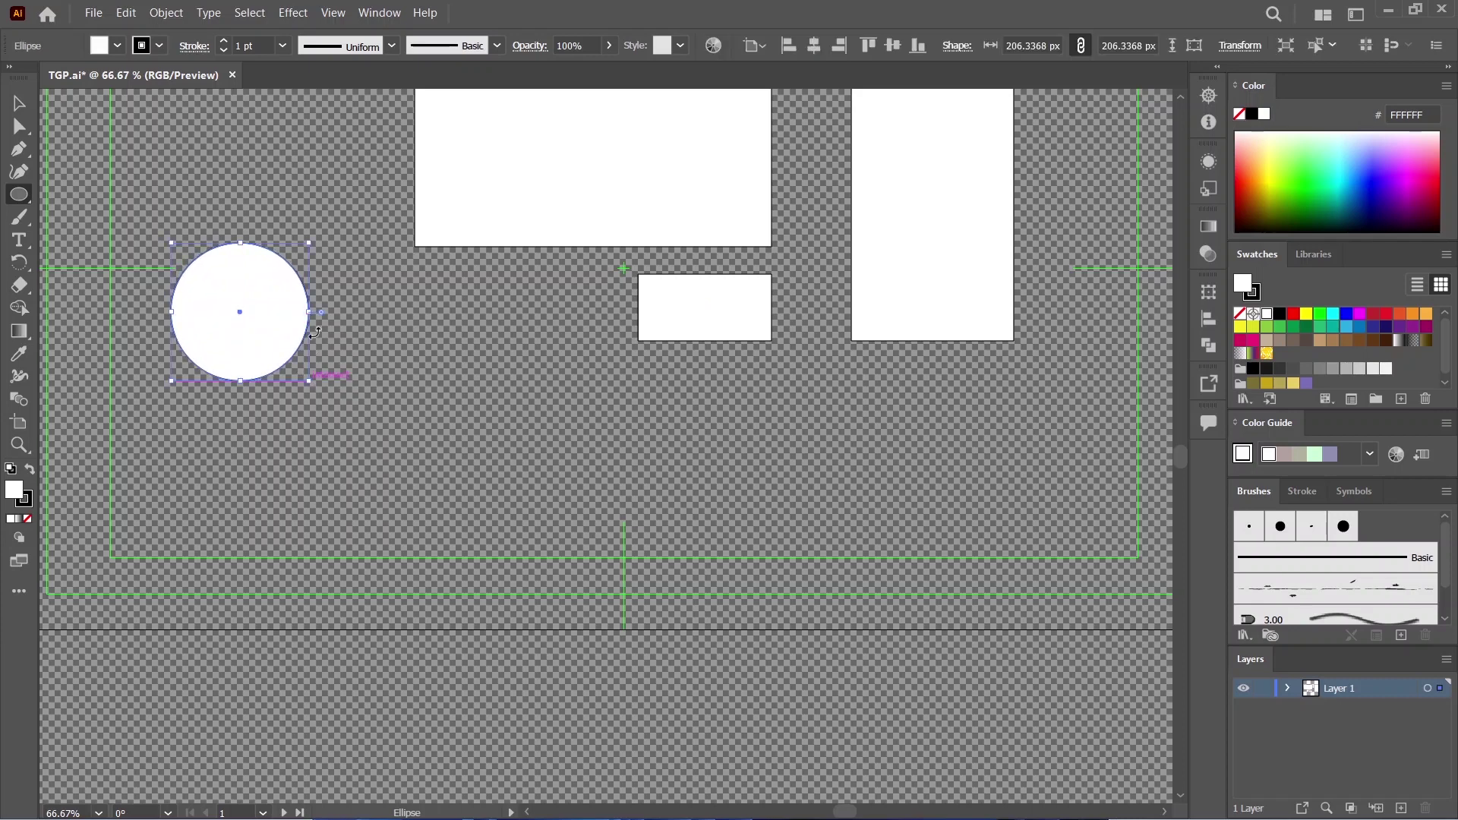
Step: Stretch the circle downward into an oval about 322 px tall and move it beside the small rectangle
{"action": "left_click", "coordinate": [16, 99]}
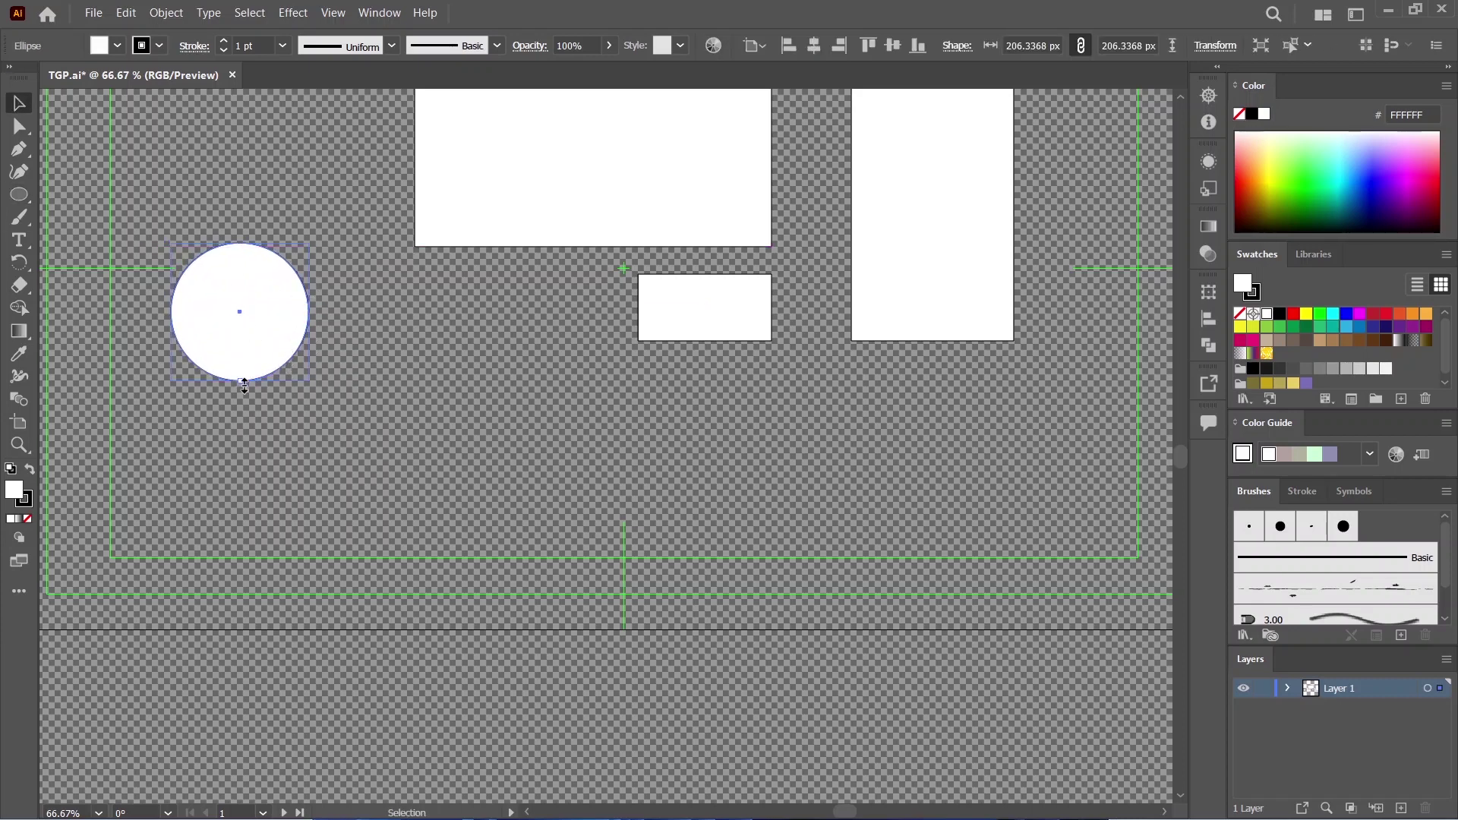
{"action": "left_click_drag", "start_coordinate": [244, 385], "coordinate": [243, 457]}
{"action": "left_click_drag", "start_coordinate": [205, 303], "coordinate": [506, 412]}
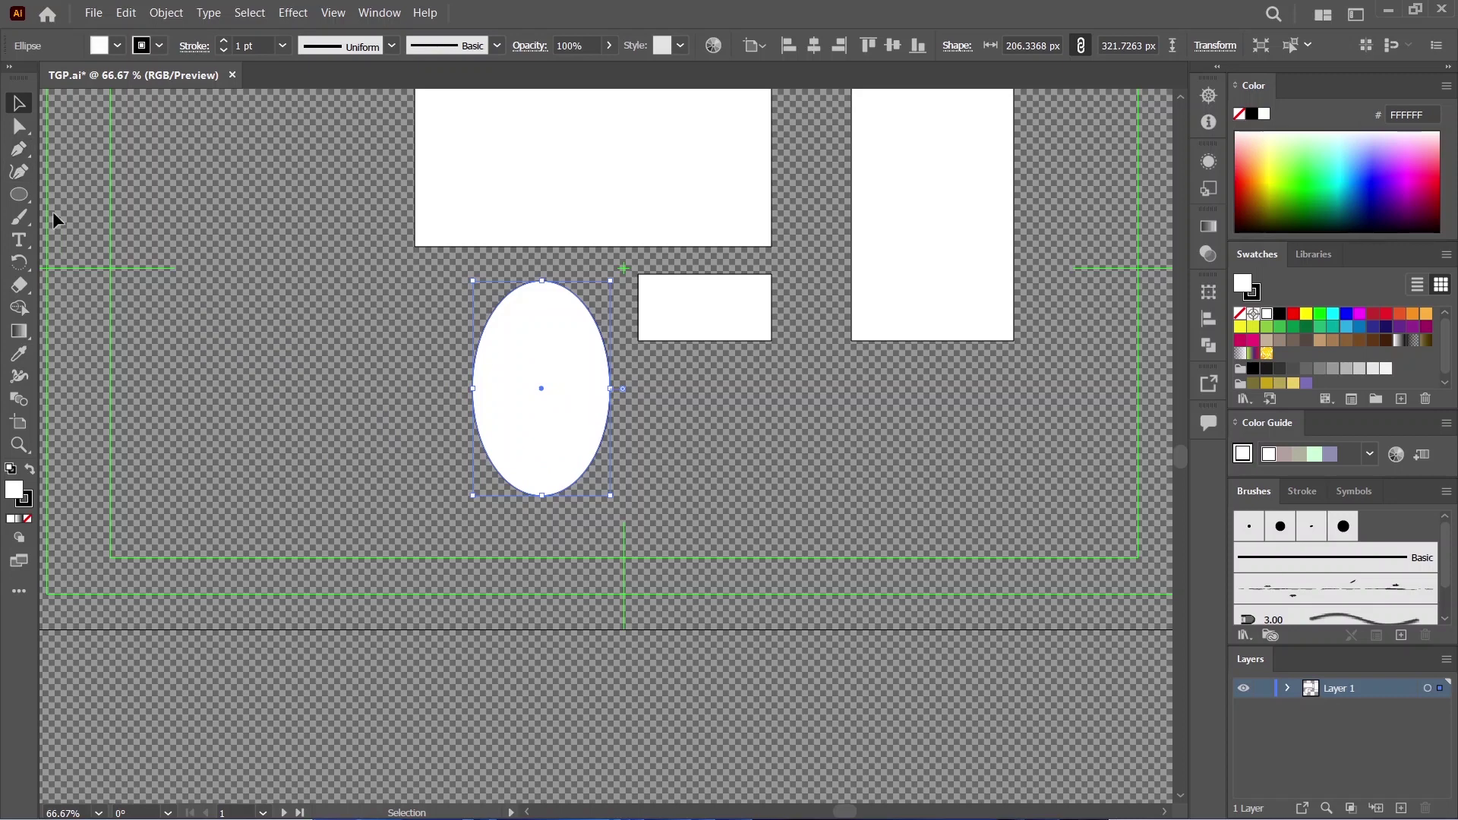
Step: Create an ellipse exactly 500 px wide and 500 px high on the empty area left of the oval
{"action": "left_click", "coordinate": [26, 199]}
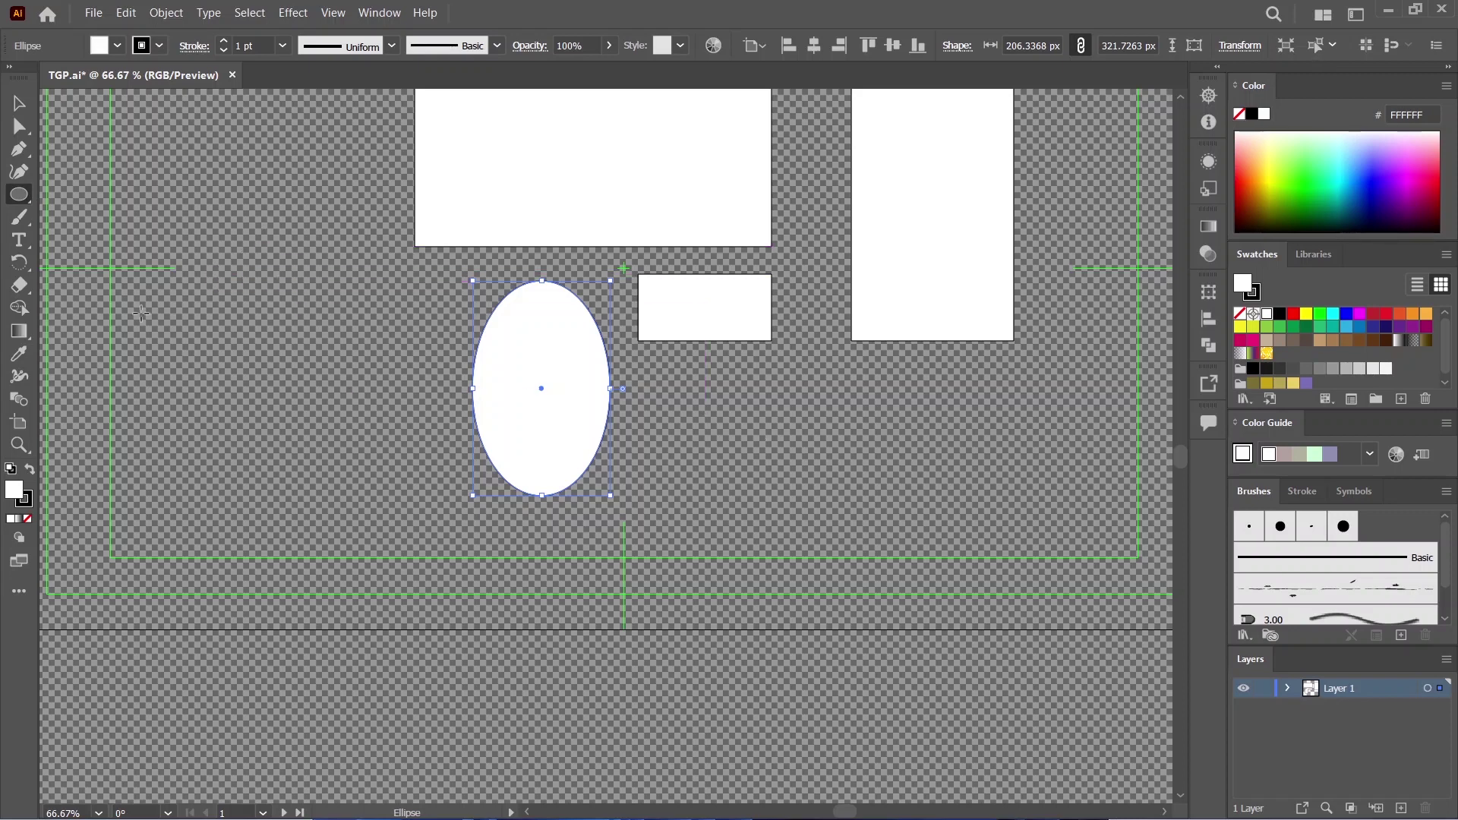
{"action": "left_click", "coordinate": [192, 281]}
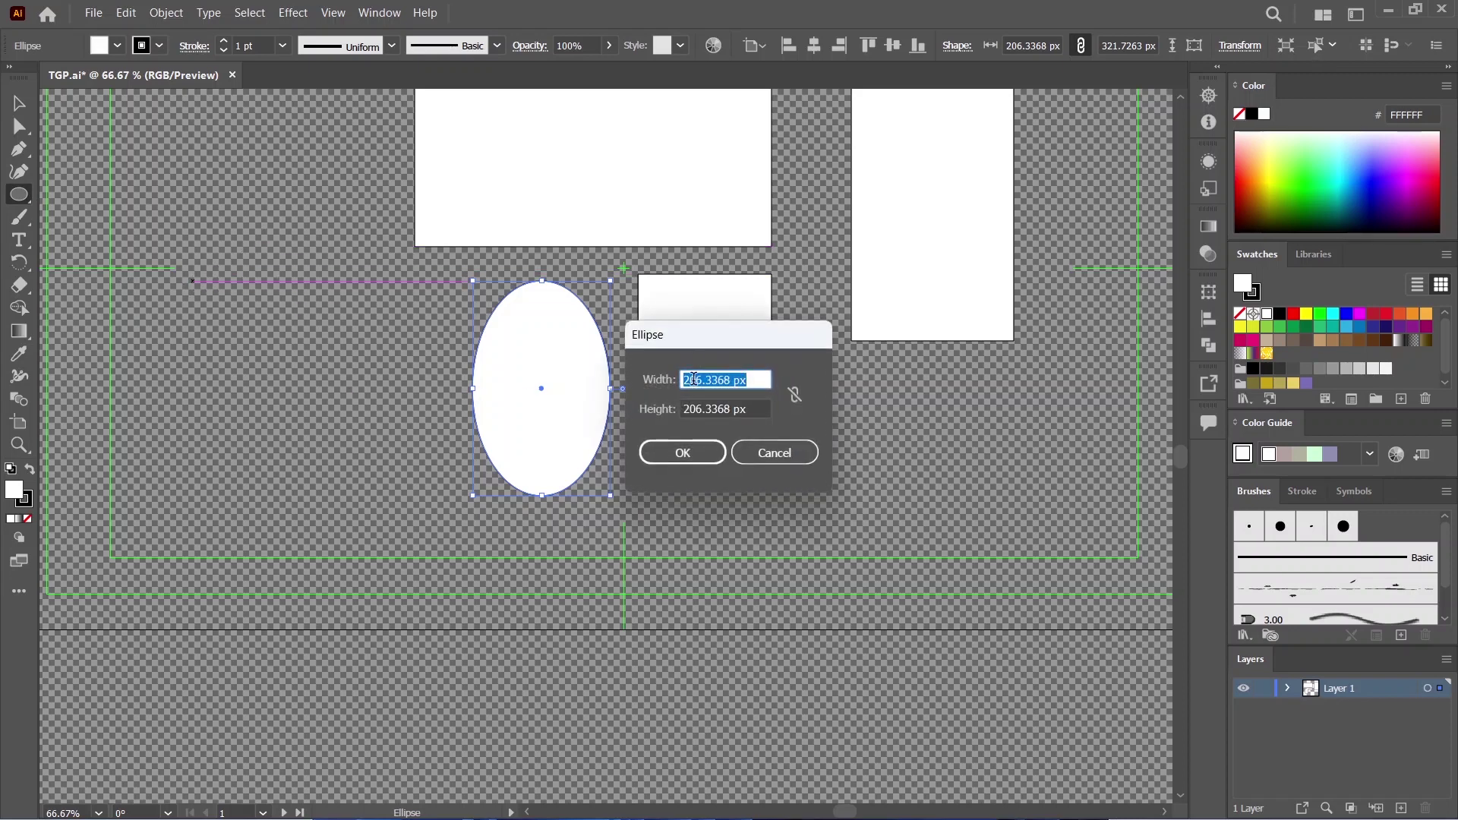
{"action": "left_click", "coordinate": [695, 379]}
{"action": "left_click_drag", "start_coordinate": [752, 382], "coordinate": [674, 386]}
{"action": "type", "text": "500"}
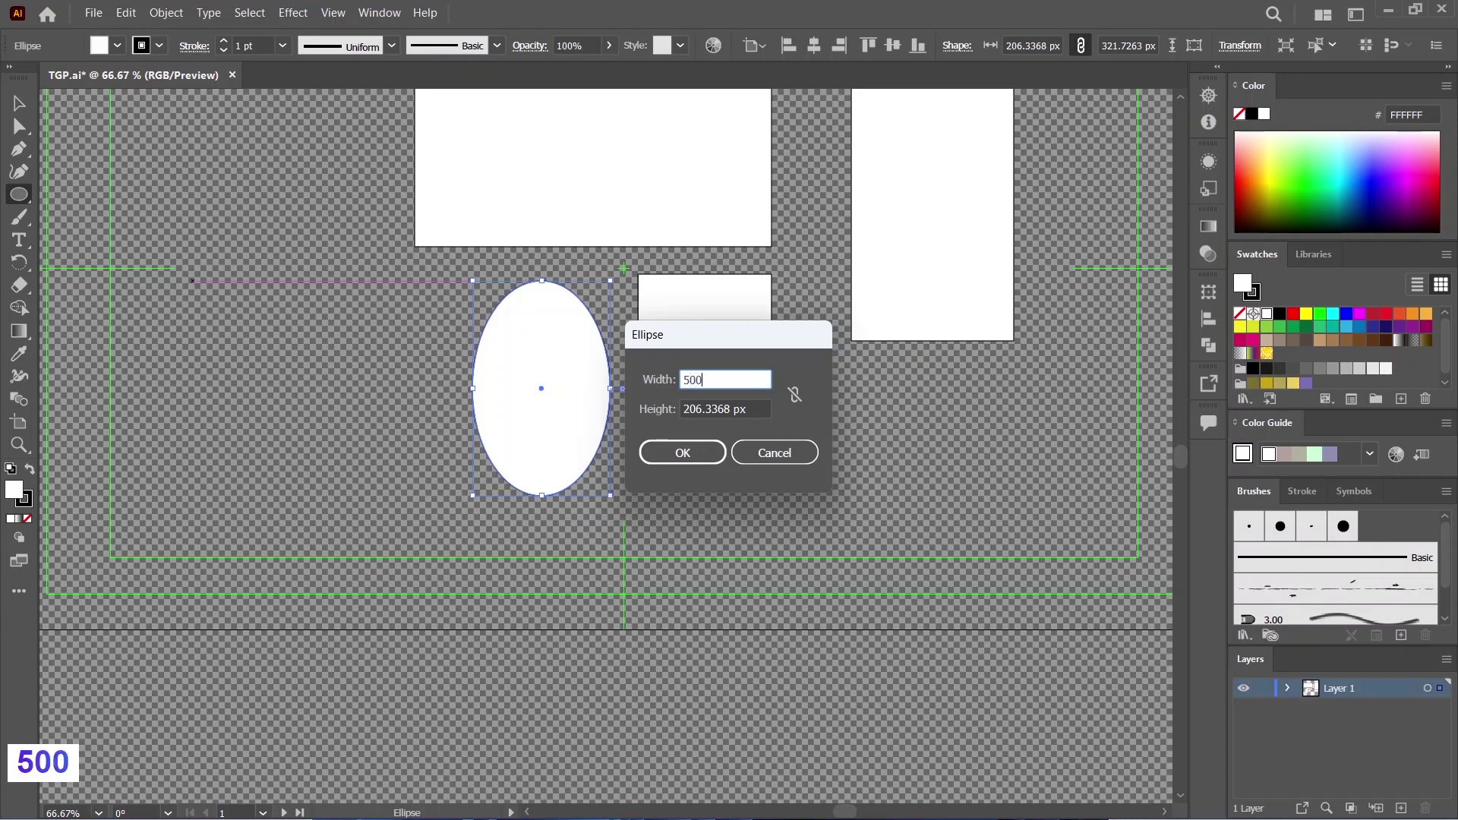
{"action": "left_click_drag", "start_coordinate": [752, 408], "coordinate": [579, 420]}
{"action": "type", "text": "500"}
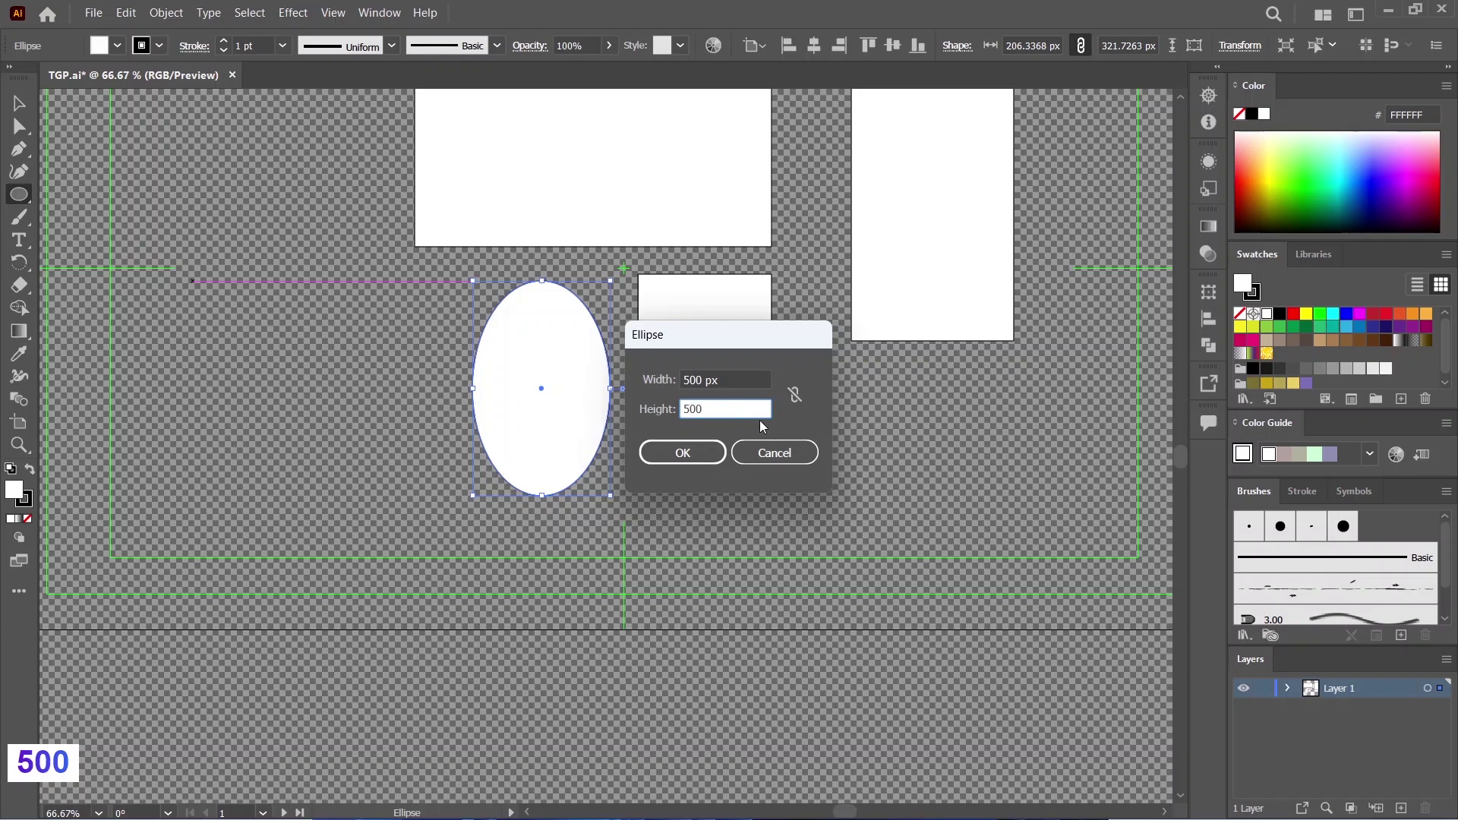
{"action": "left_click", "coordinate": [706, 452]}
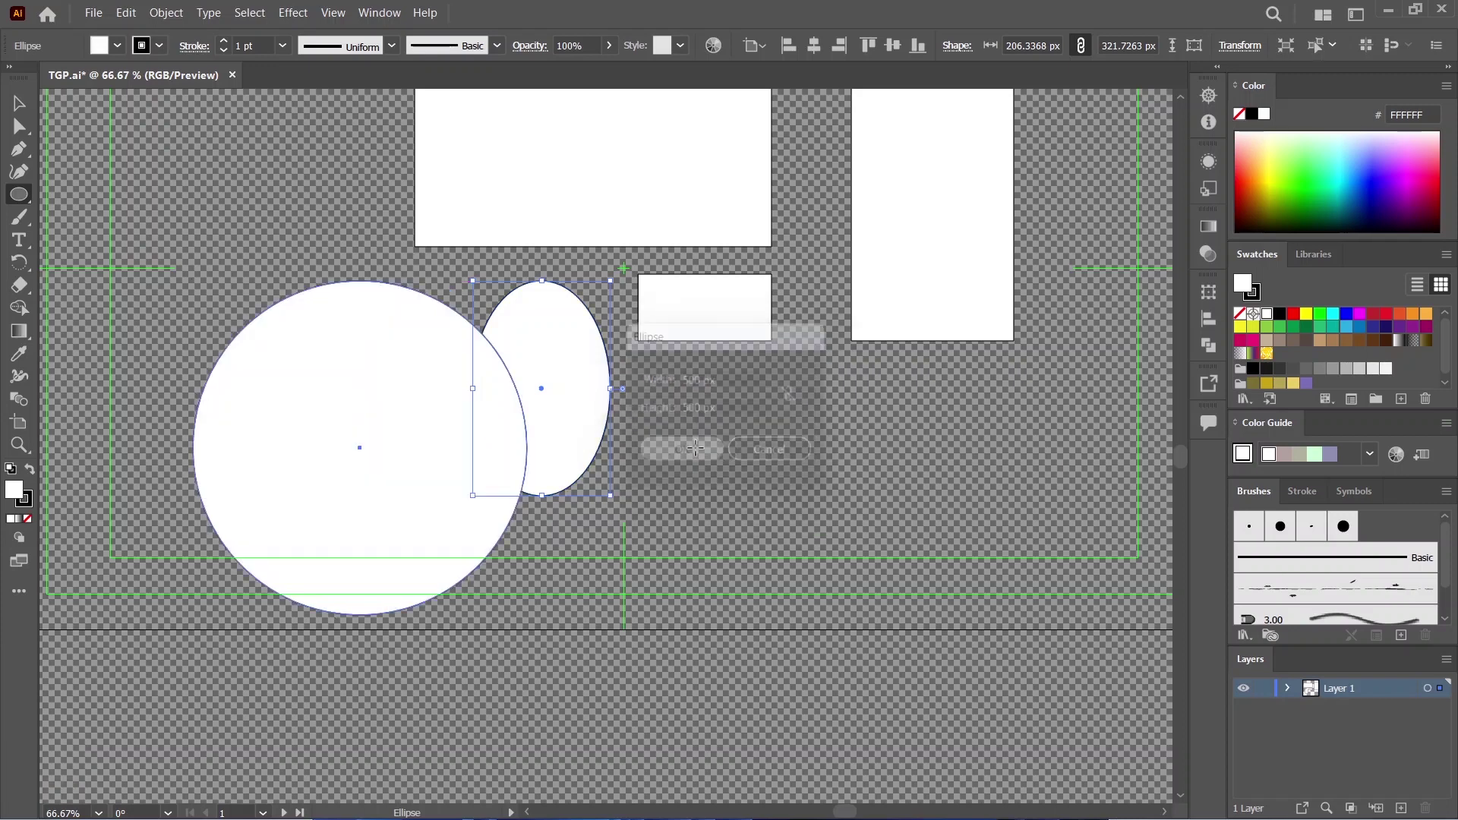
Step: Move the 500 px circle over the tall rectangle's lower part and the oval over the wide rectangle's lower edge
{"action": "key", "text": "v"}
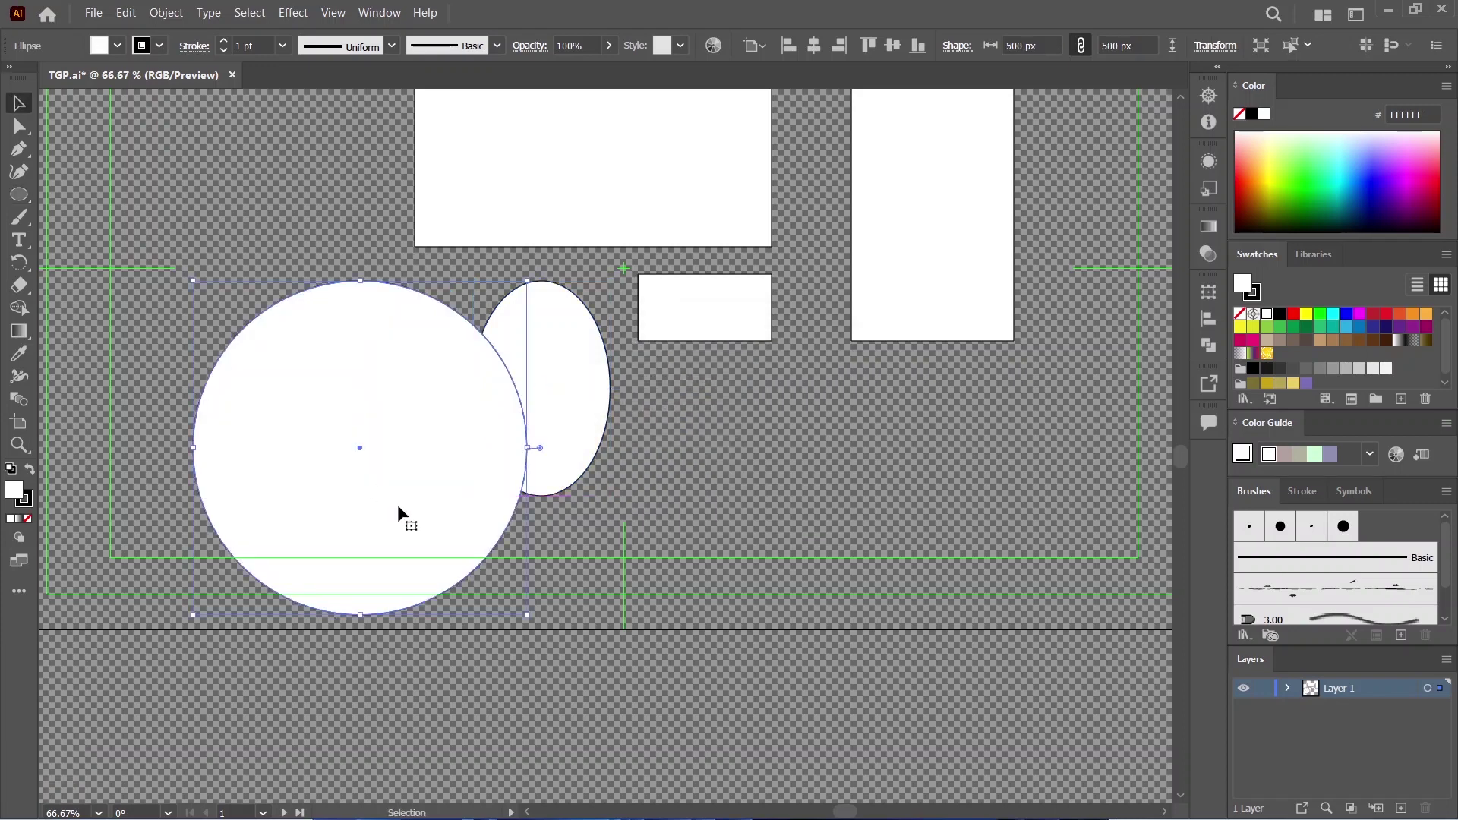
{"action": "left_click_drag", "start_coordinate": [397, 504], "coordinate": [903, 446]}
{"action": "left_click_drag", "start_coordinate": [537, 400], "coordinate": [479, 348]}
{"action": "left_click", "coordinate": [885, 451]}
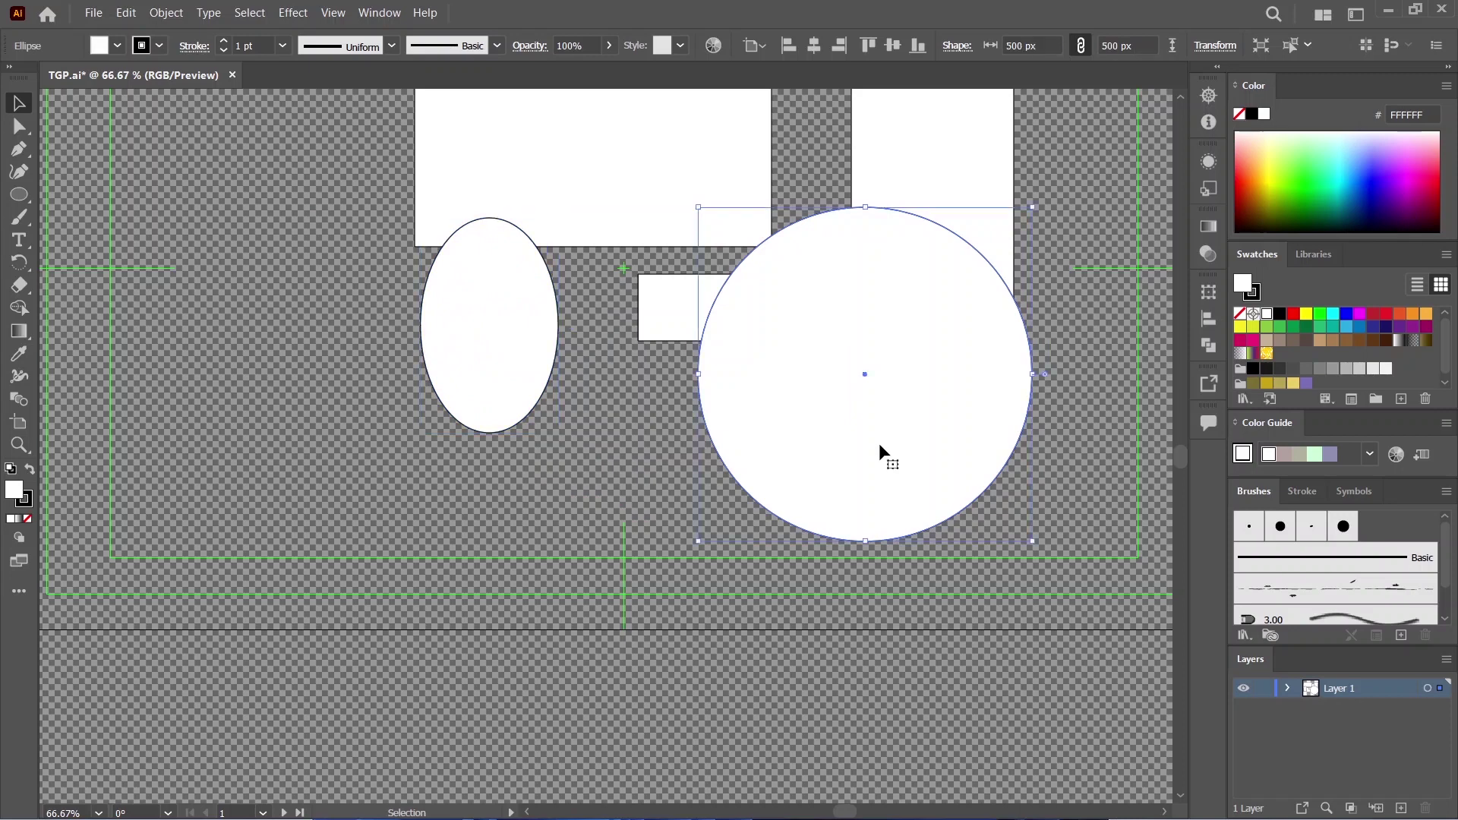
Step: Draw a slightly rotated six-sided polygon with a radius of about 159 px to the left of the wide rectangle
{"action": "right_click", "coordinate": [24, 199]}
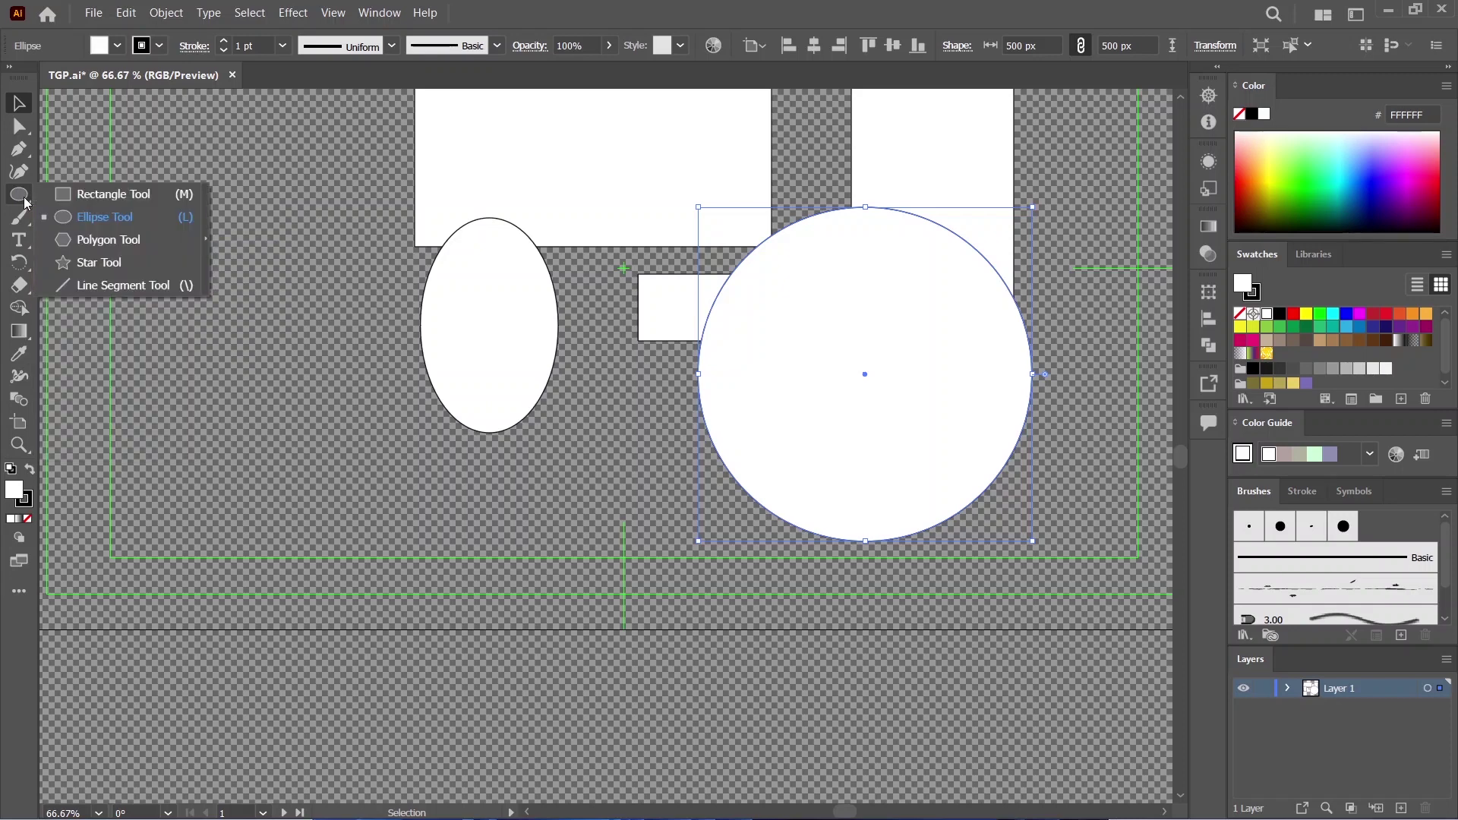
{"action": "left_click", "coordinate": [105, 248]}
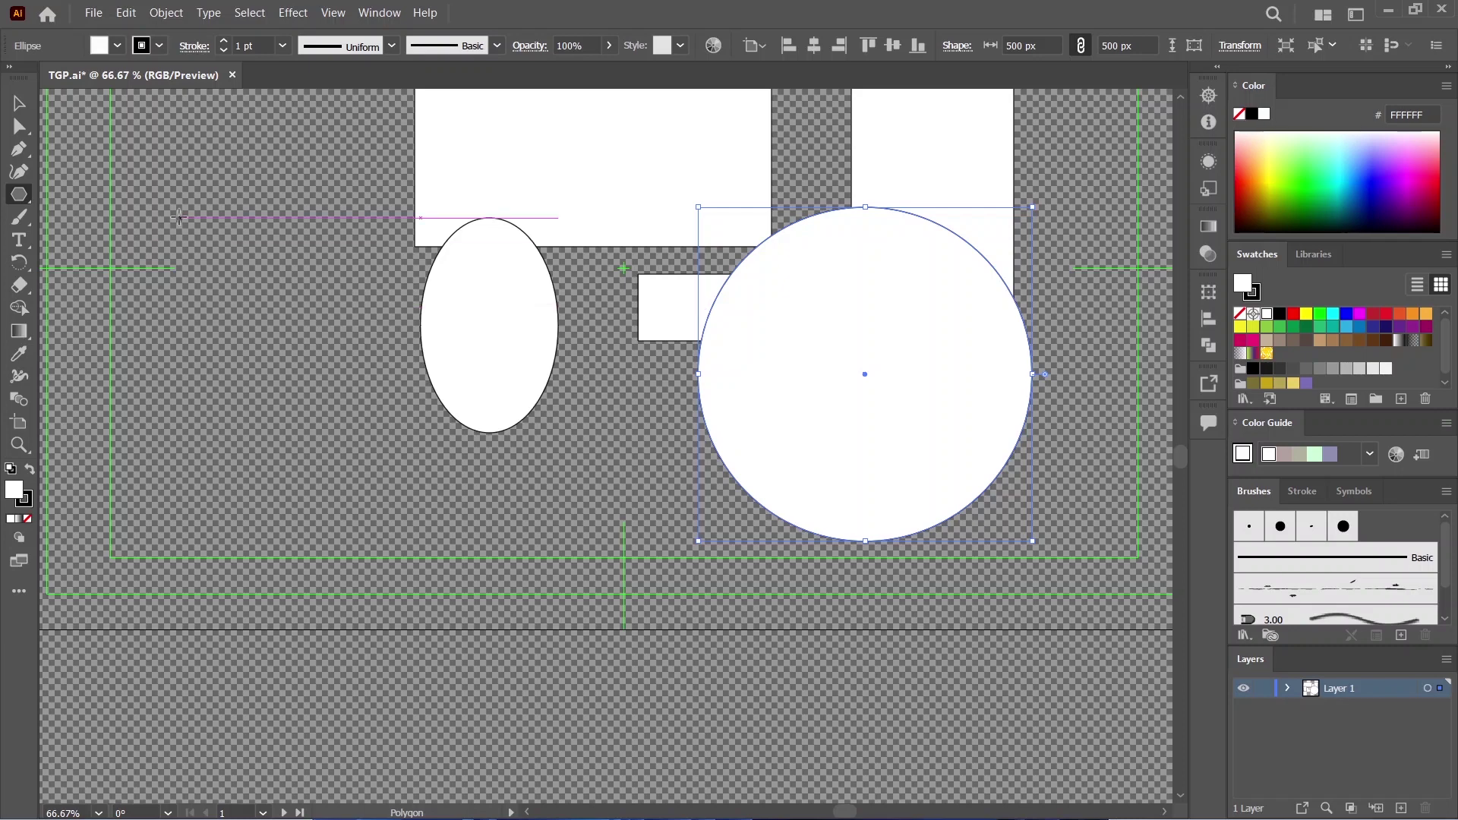
{"action": "left_click_drag", "start_coordinate": [162, 183], "coordinate": [267, 180]}
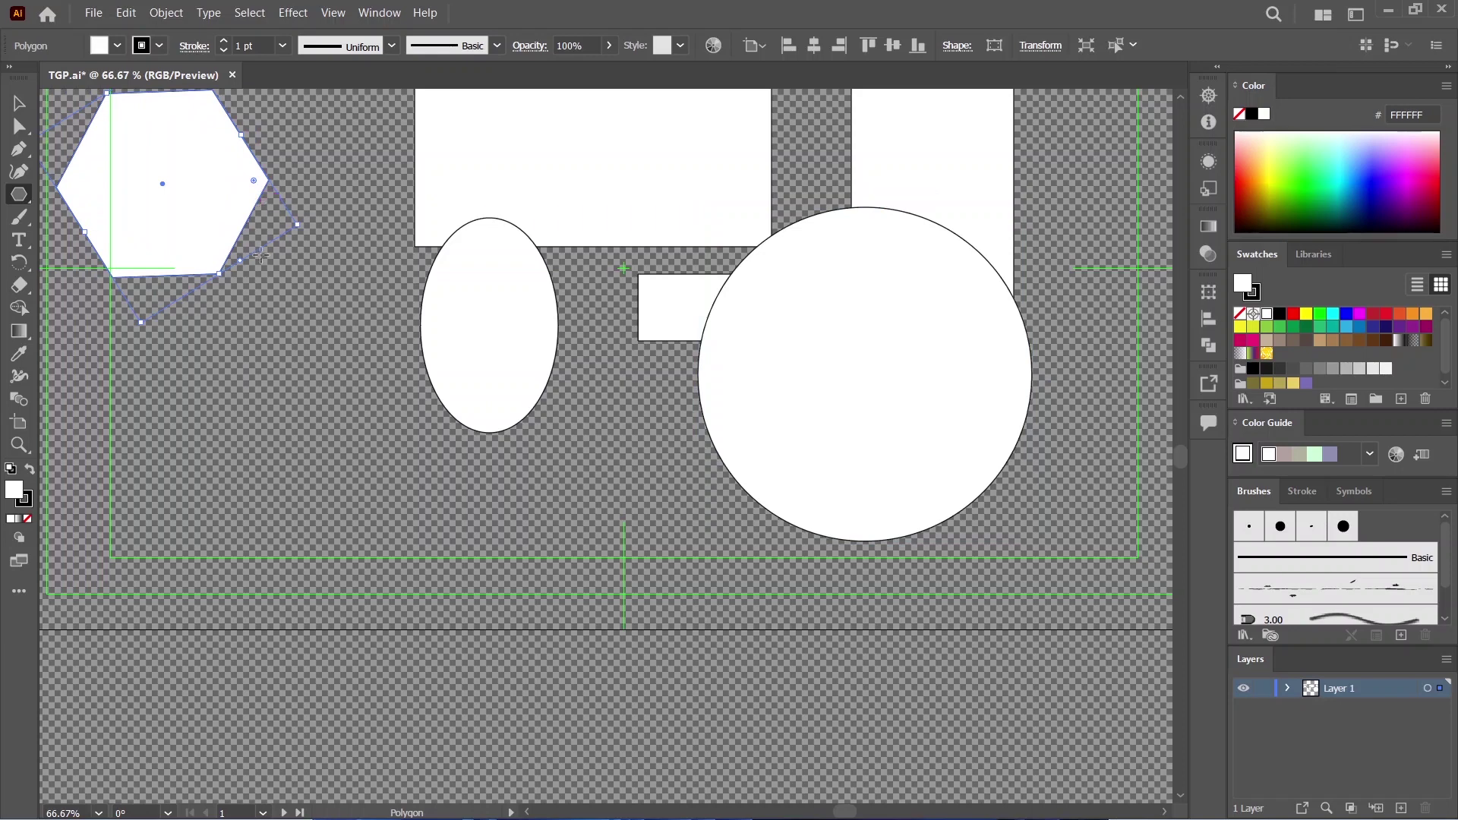
Step: Create a three-sided polygon with a radius of 159.2594 px below the hexagon, left of the oval
{"action": "scroll", "coordinate": [222, 291], "scroll_direction": "up", "scroll_amount": 1}
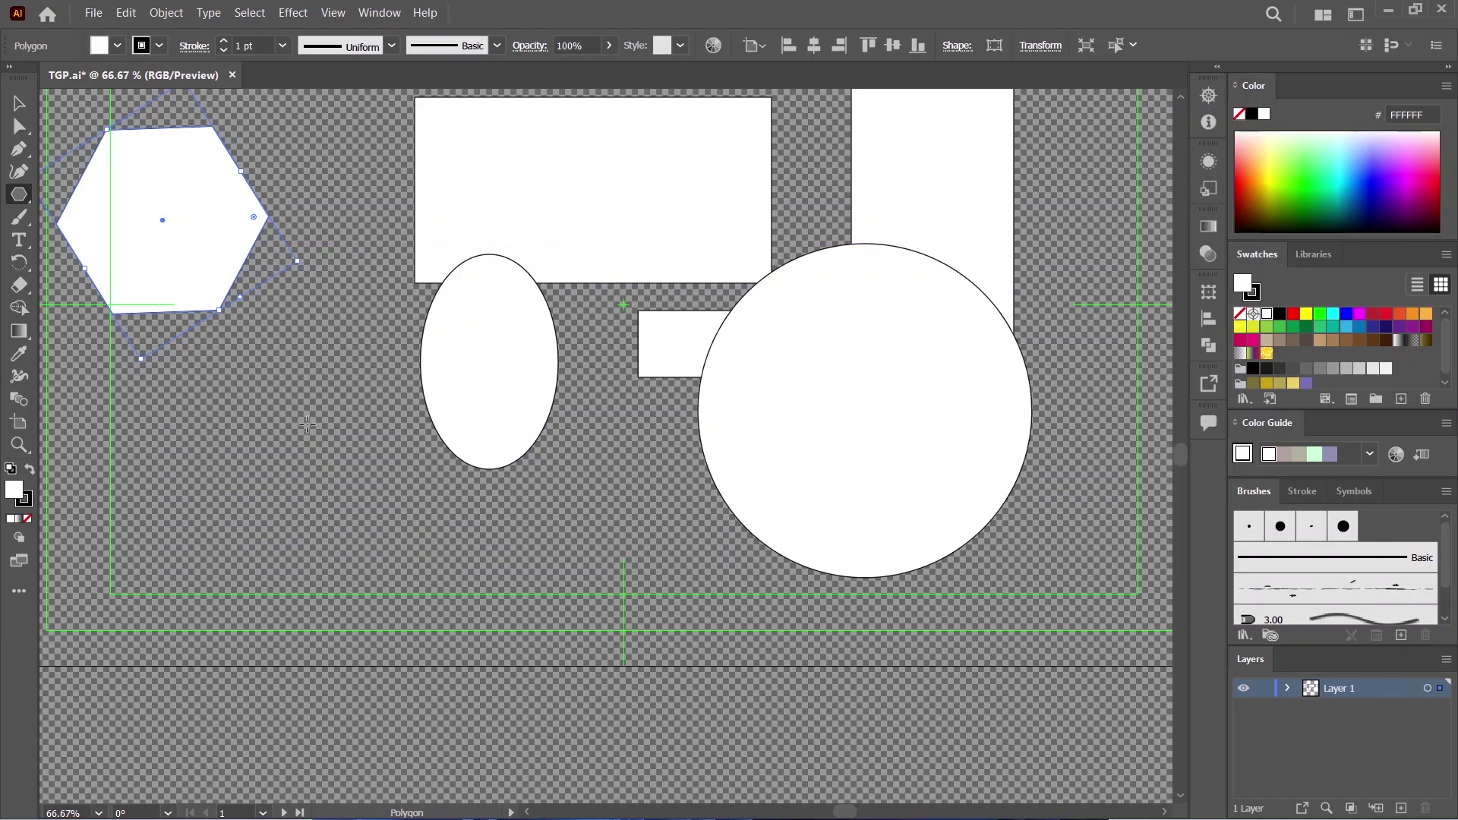
{"action": "left_click", "coordinate": [307, 423]}
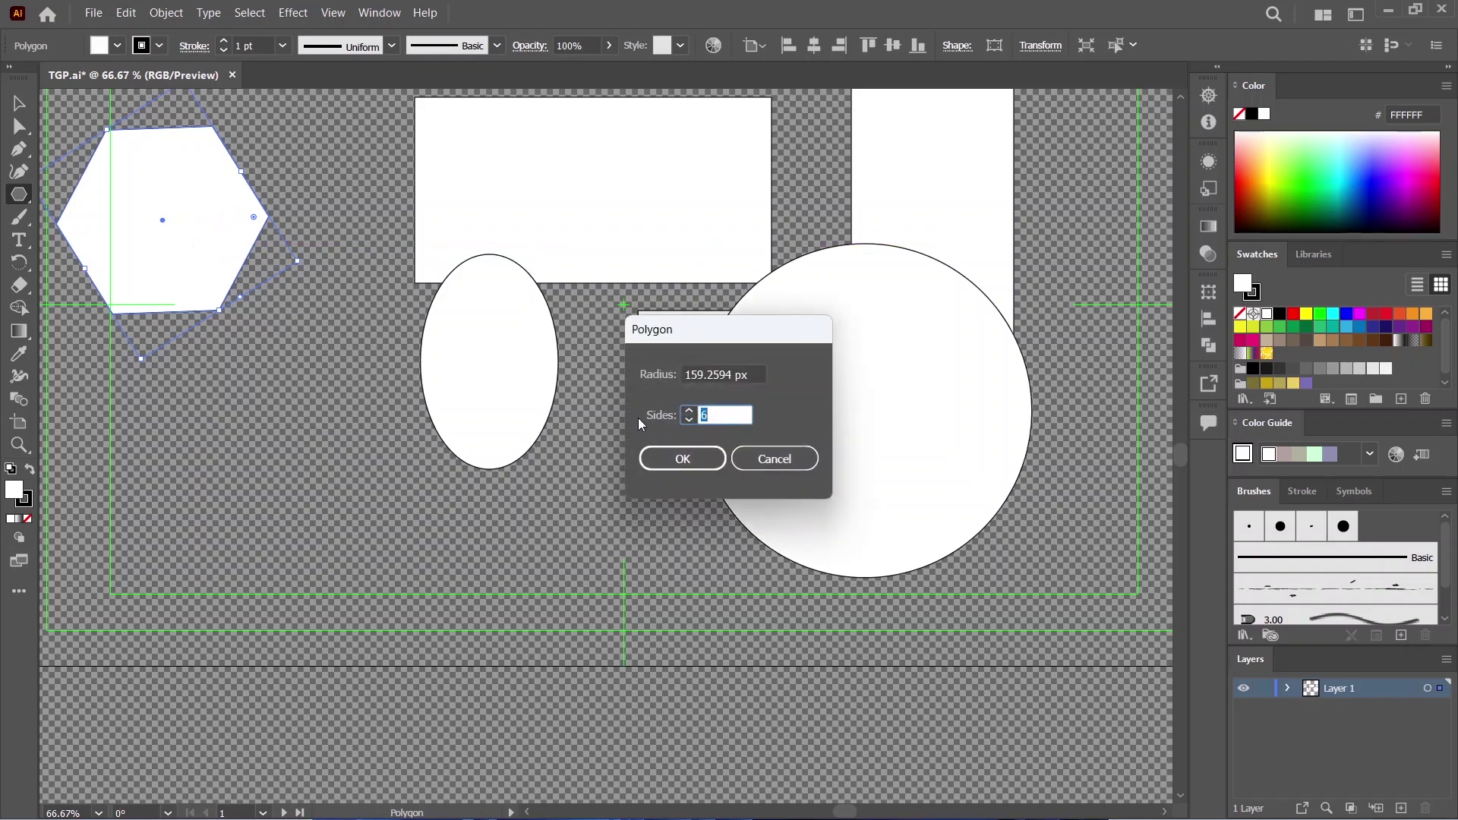
{"action": "left_click", "coordinate": [721, 411]}
{"action": "key", "text": "BackSpace"}
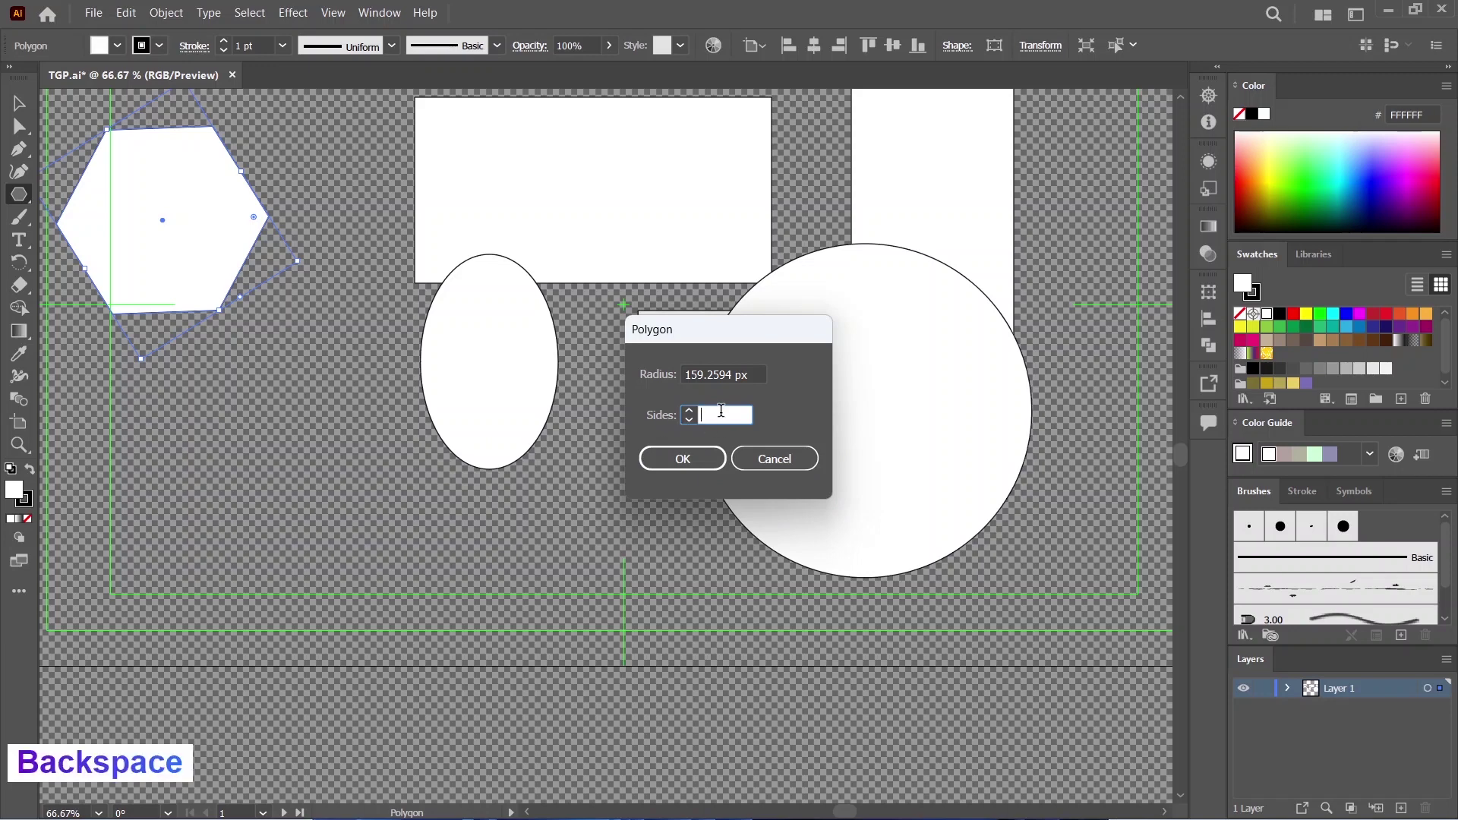
{"action": "type", "text": "3"}
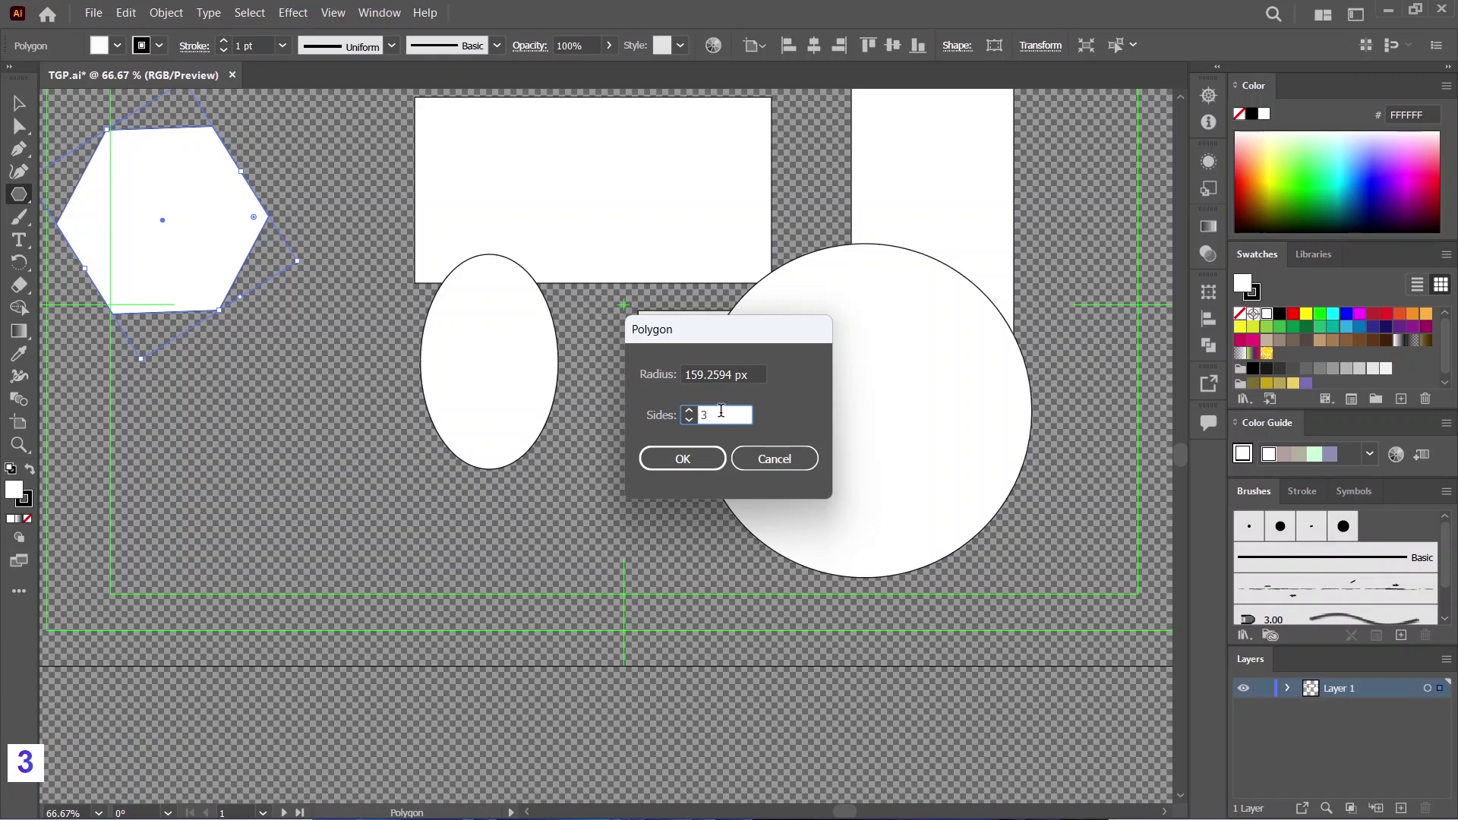
{"action": "left_click", "coordinate": [682, 458]}
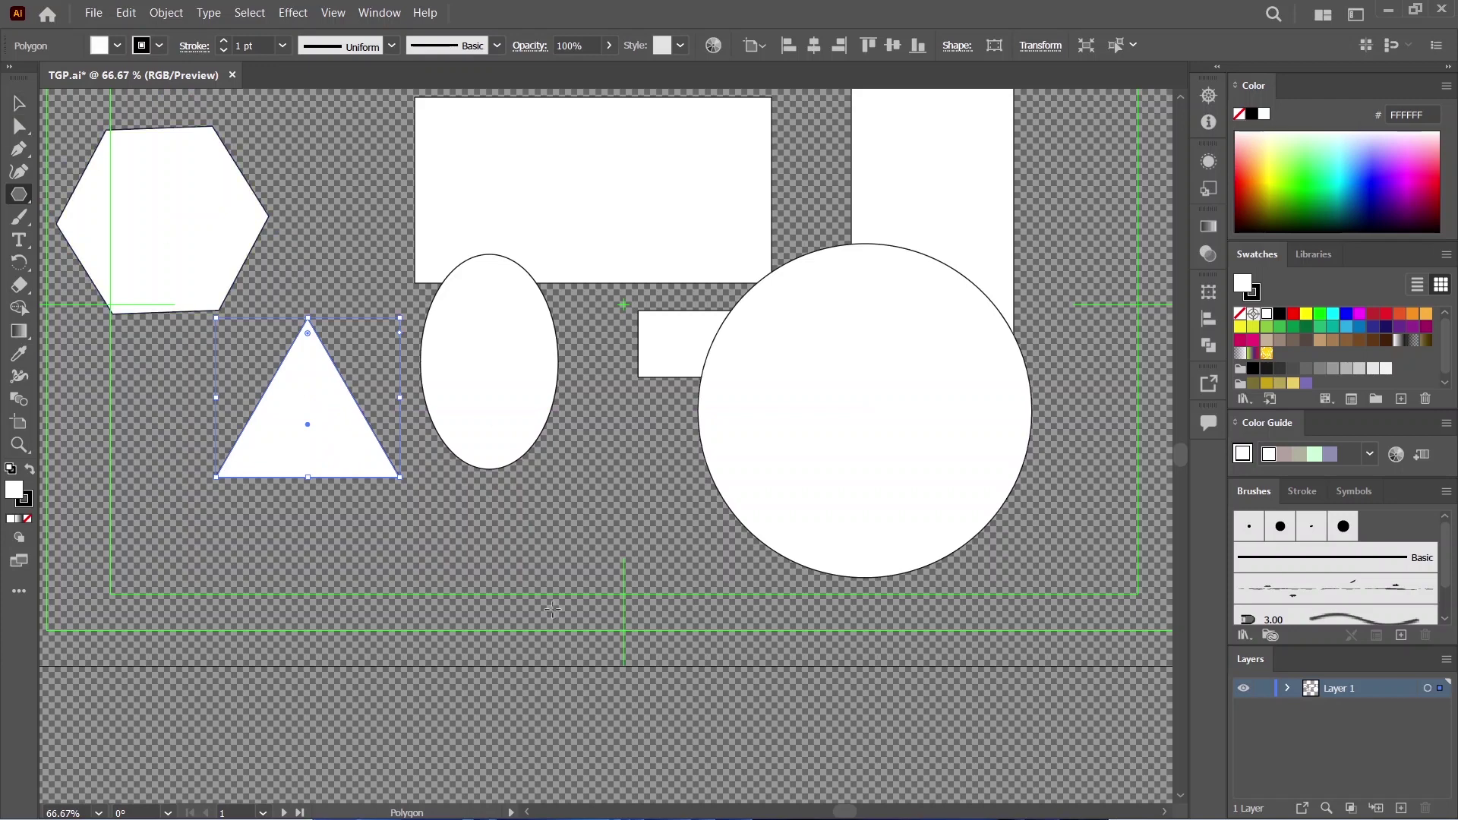
Step: Create a 10-sided polygon with a radius of 159.2594 px between the oval and the large circle
{"action": "left_click", "coordinate": [597, 469]}
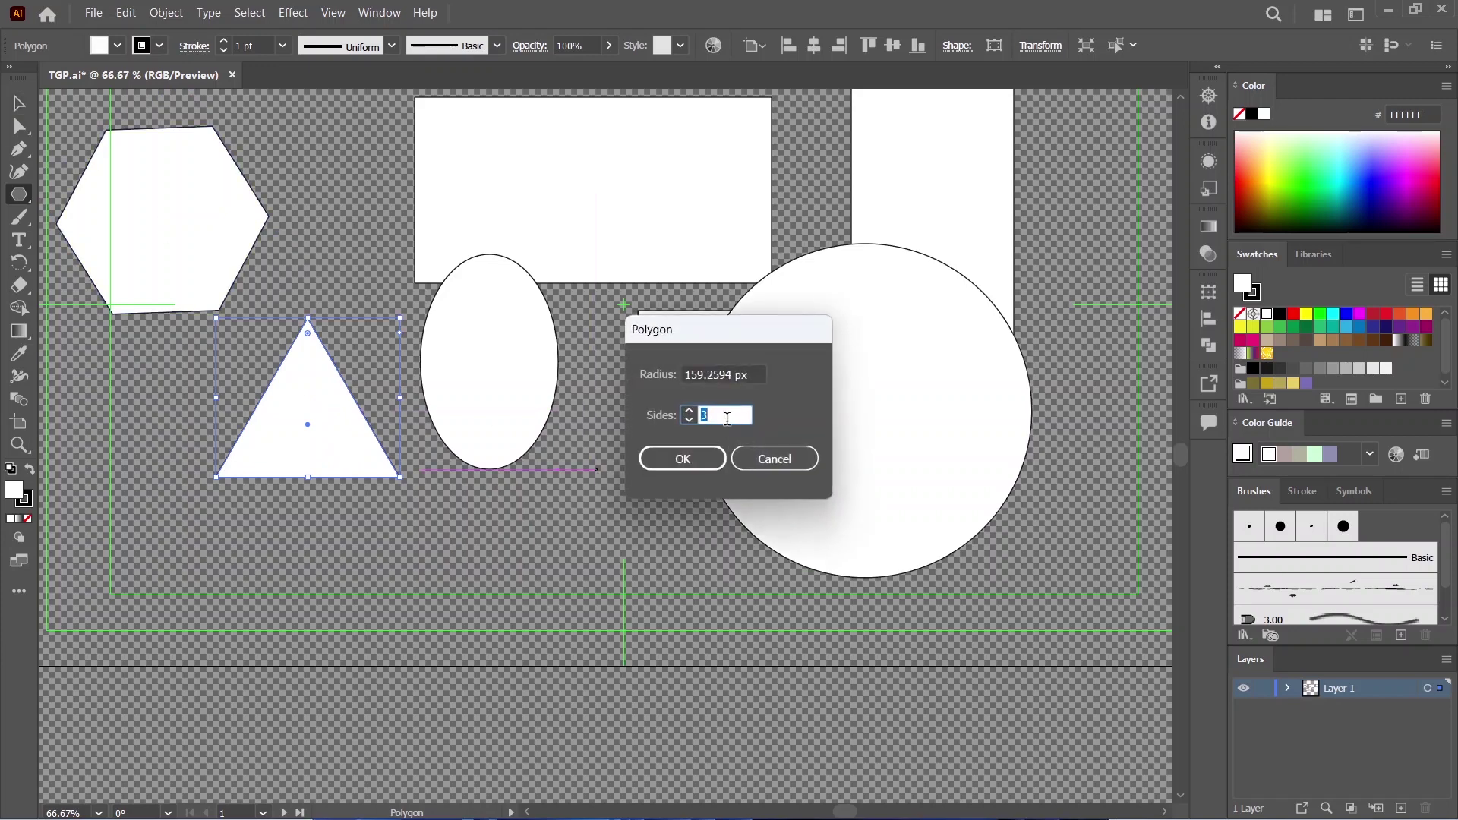
{"action": "left_click", "coordinate": [719, 414]}
{"action": "key", "text": "BackSpace"}
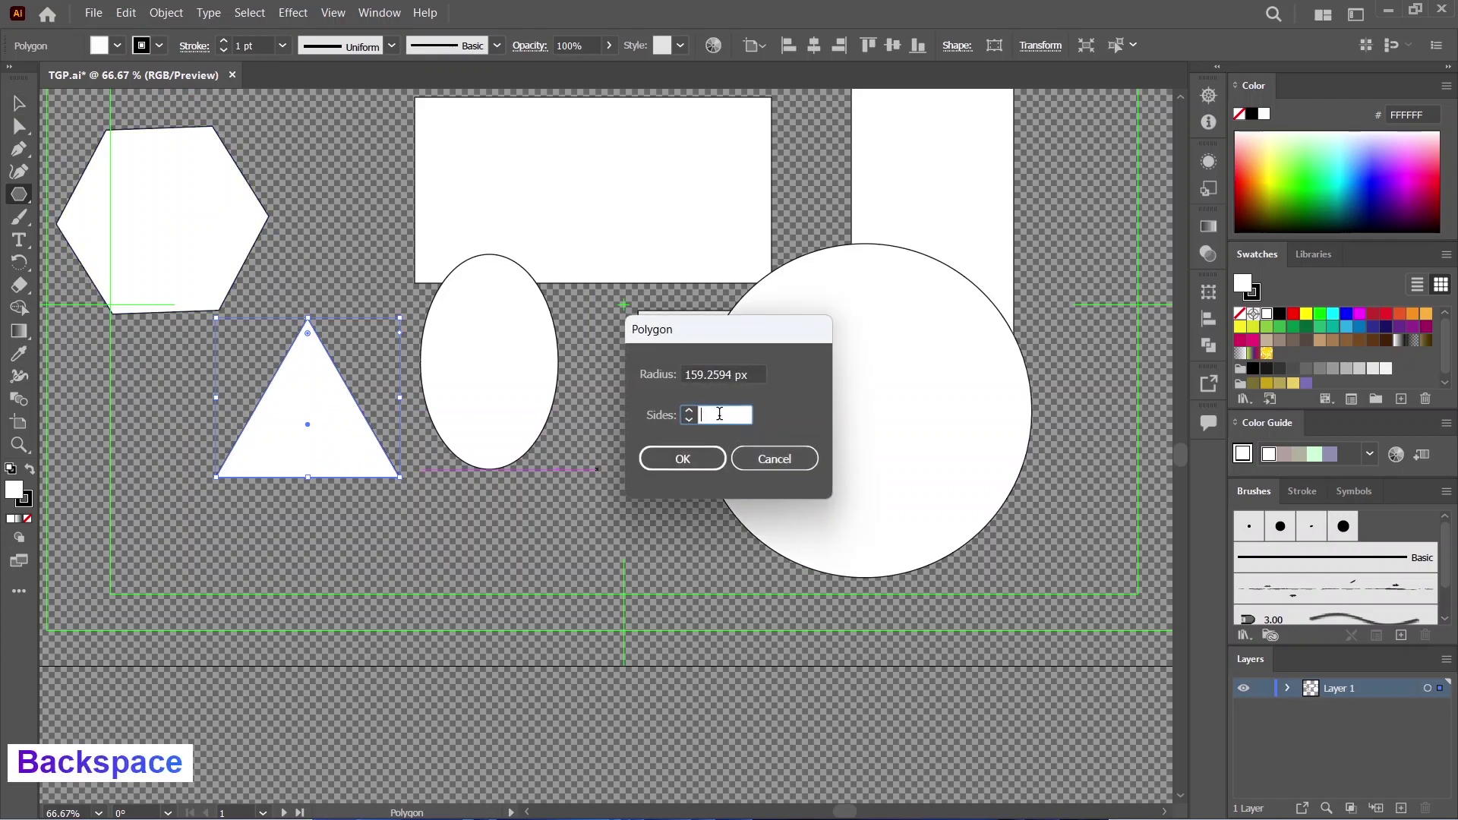
{"action": "type", "text": "10"}
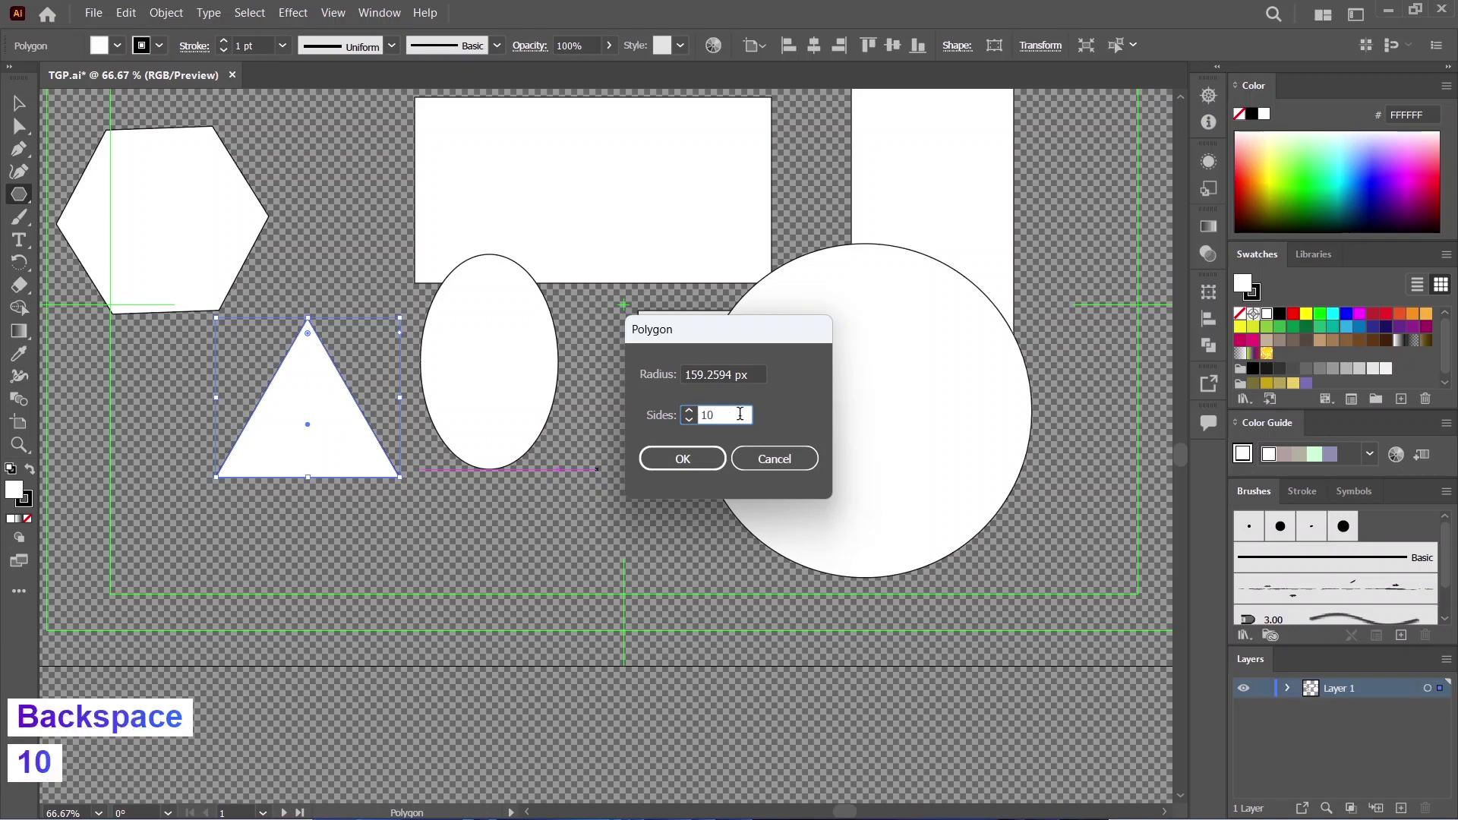
{"action": "left_click", "coordinate": [690, 459]}
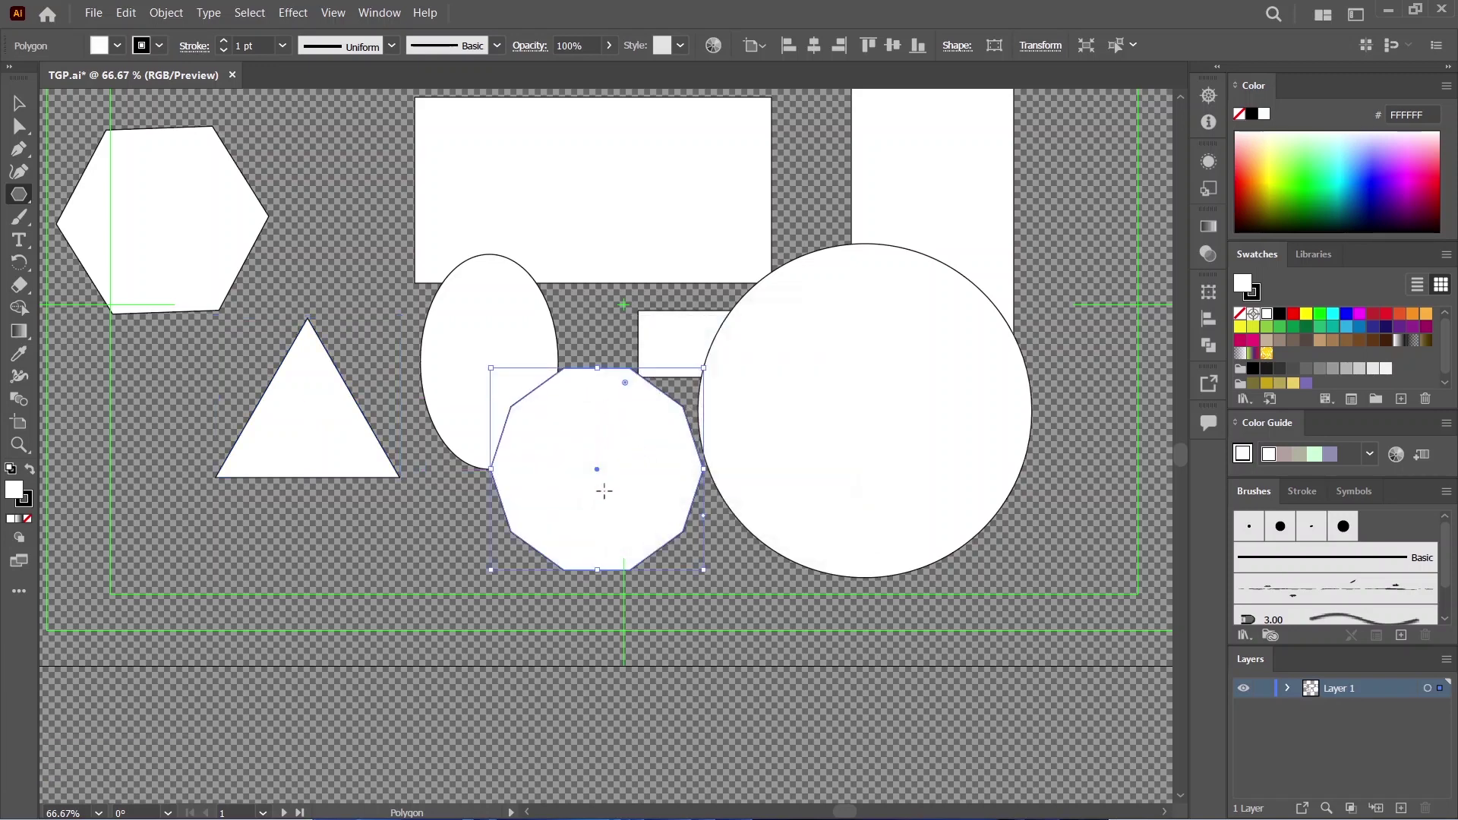
Step: Create a four-sided polygon with a radius of 159.2594 px between the hexagon and the wide rectangle
{"action": "left_click", "coordinate": [300, 215]}
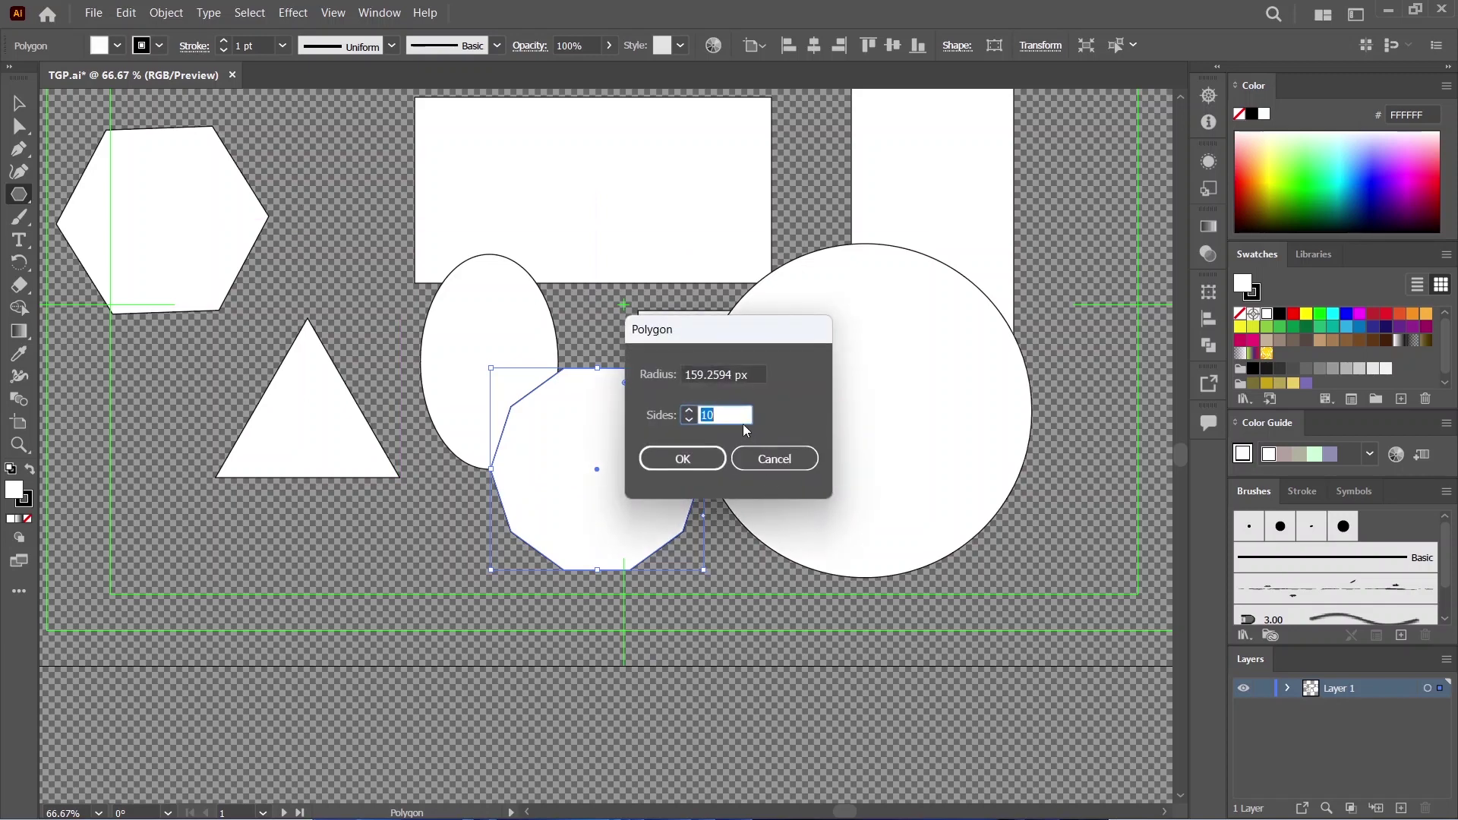
{"action": "key", "text": "BackSpace"}
{"action": "type", "text": "4"}
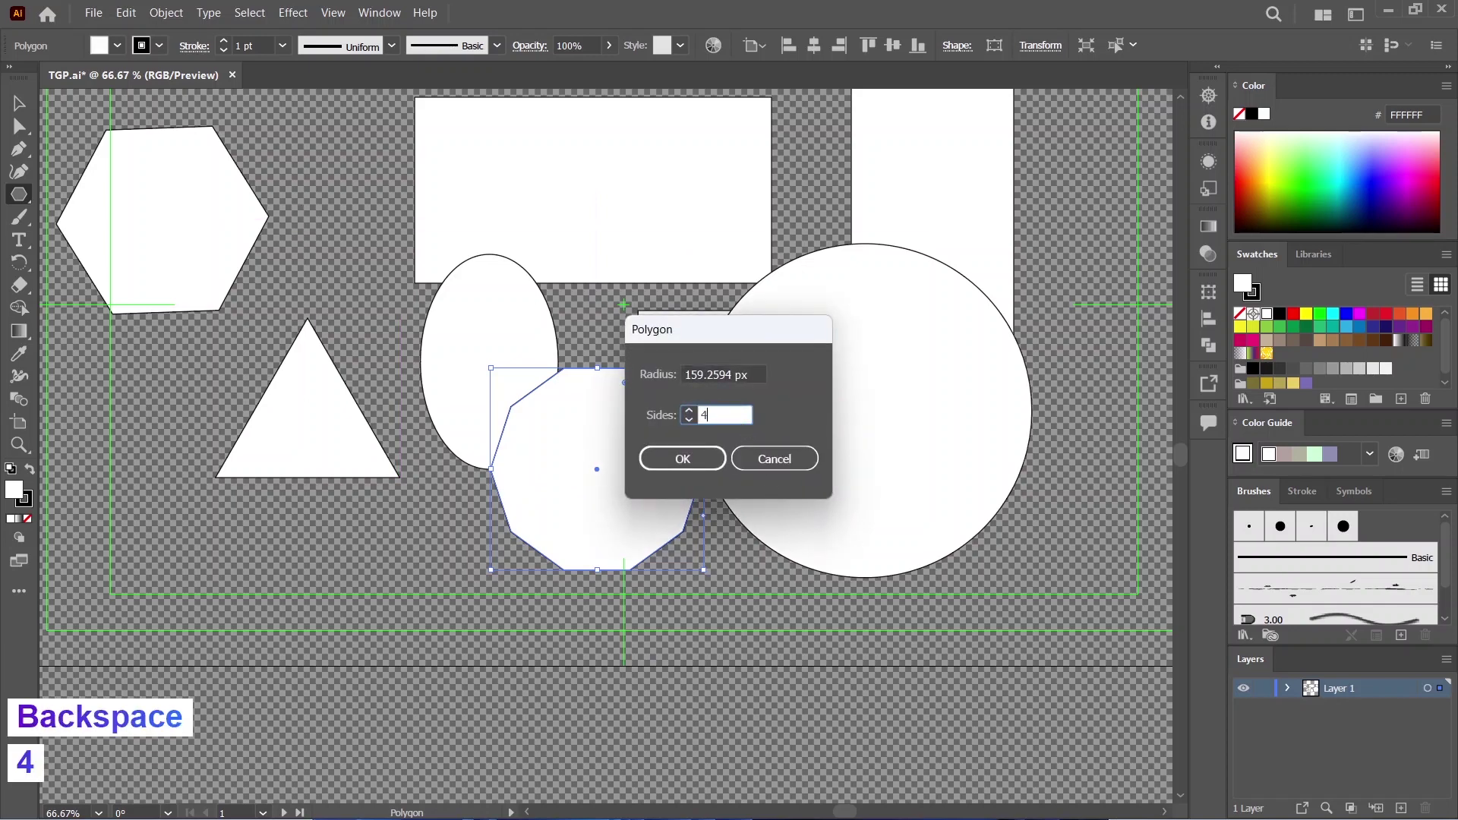
{"action": "left_click", "coordinate": [703, 466]}
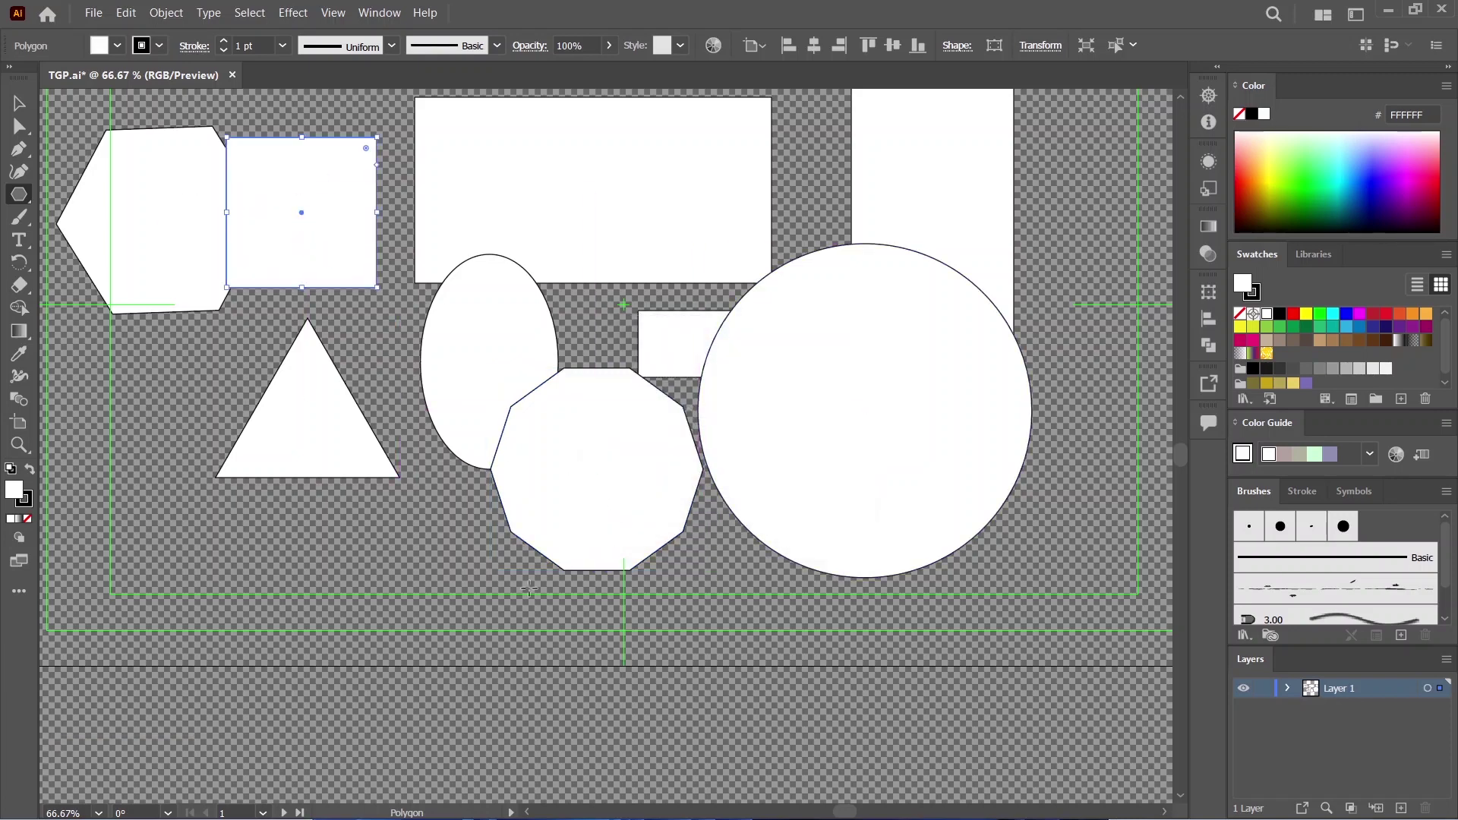
Step: Create a seven-sided polygon with a radius of 159.2594 px overlapping the triangle's lower corner
{"action": "left_click", "coordinate": [529, 523]}
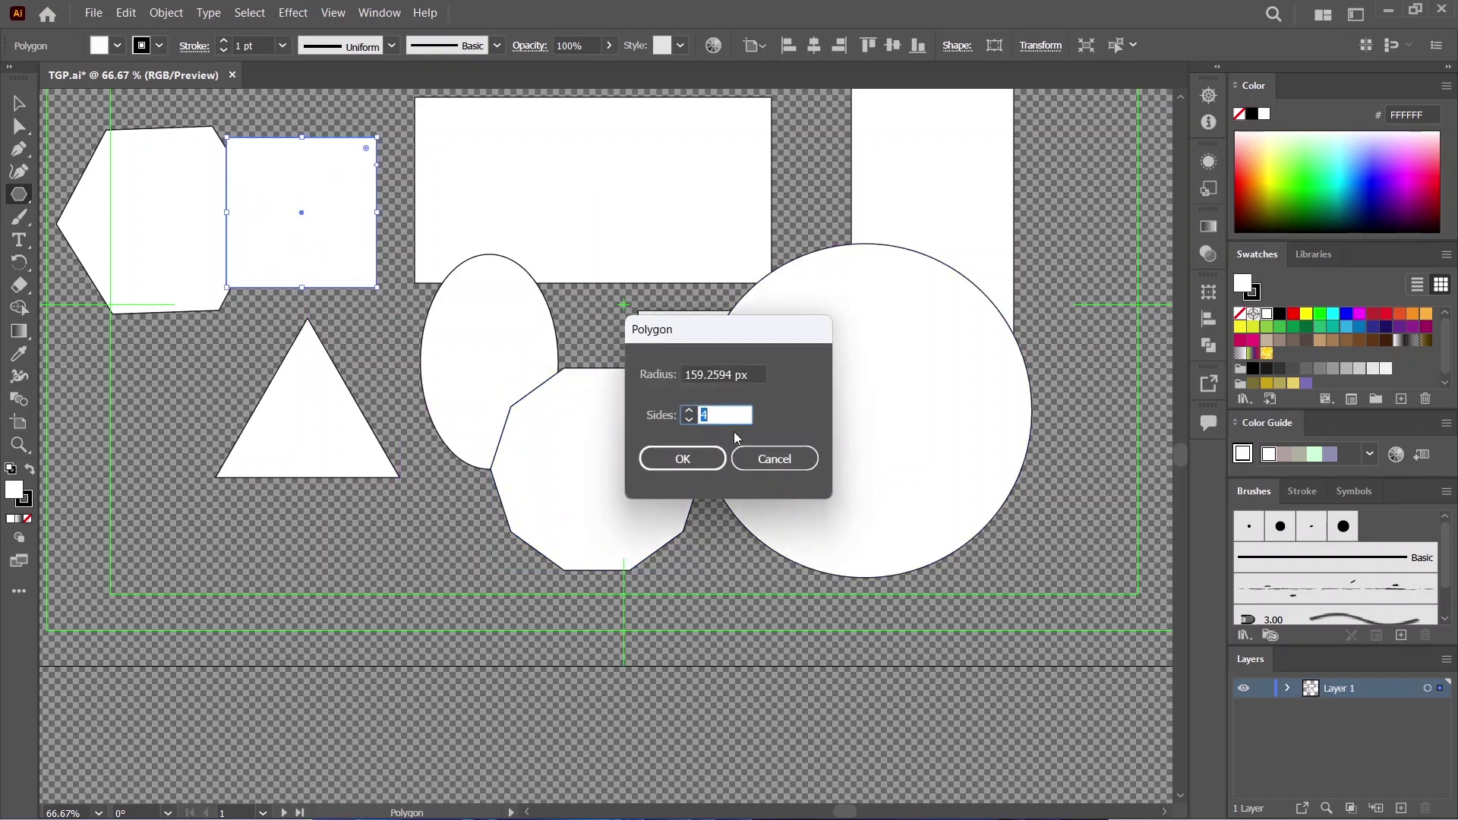
{"action": "key", "text": "BackSpace"}
{"action": "type", "text": "7"}
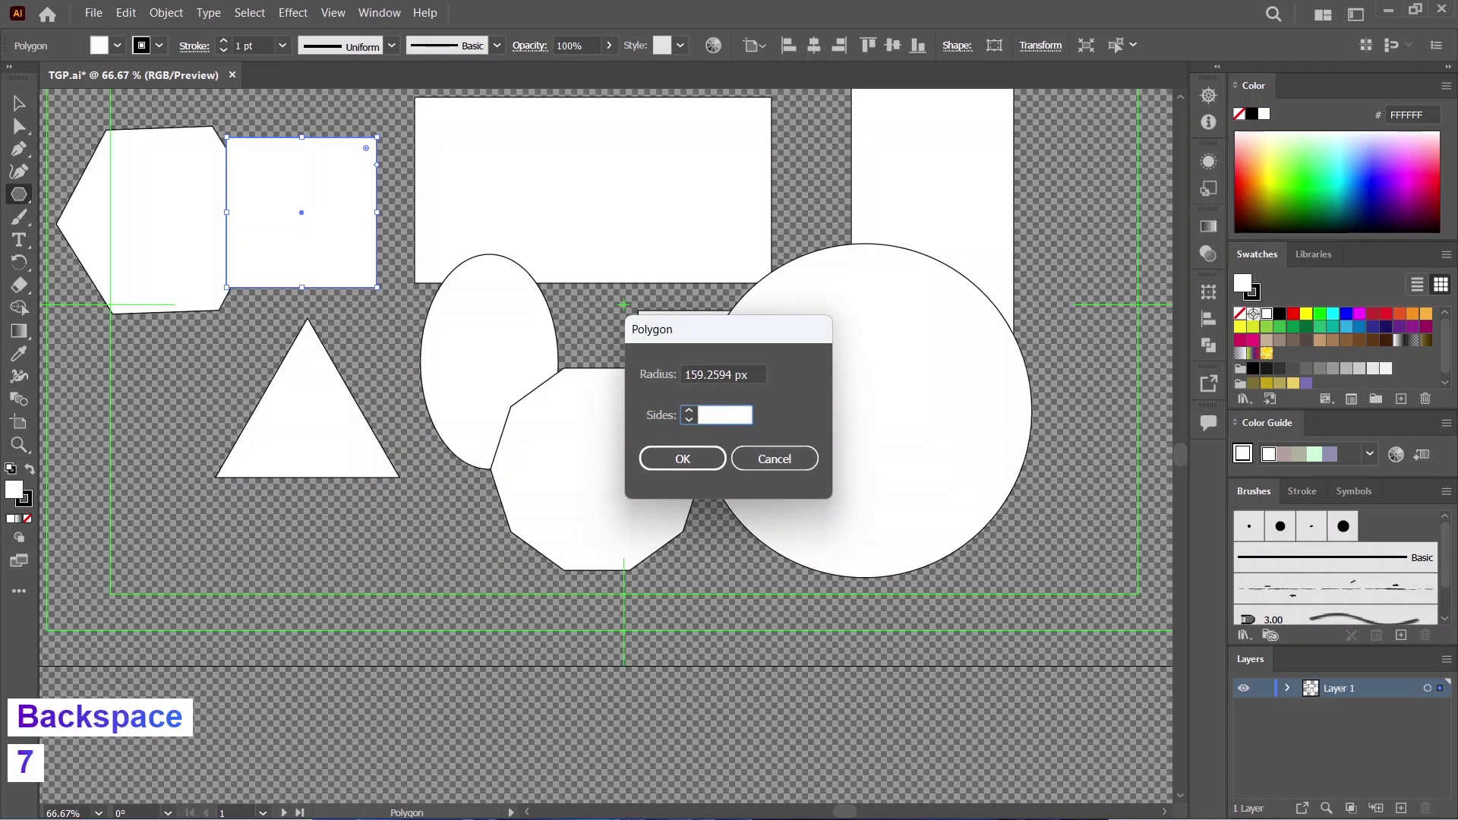
{"action": "left_click", "coordinate": [683, 458]}
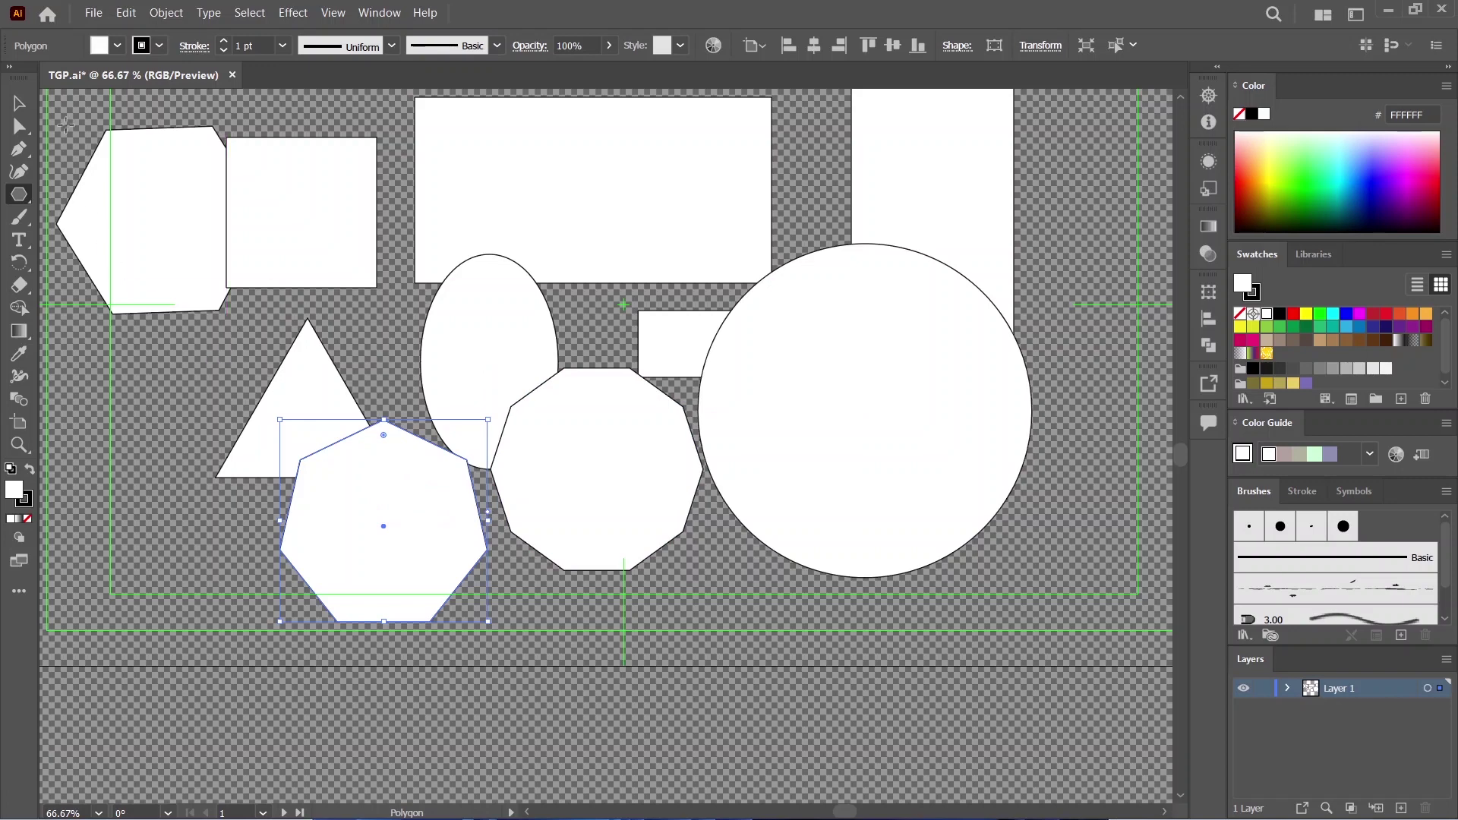
Step: Select all shapes in the document and delete them
{"action": "left_click", "coordinate": [20, 105]}
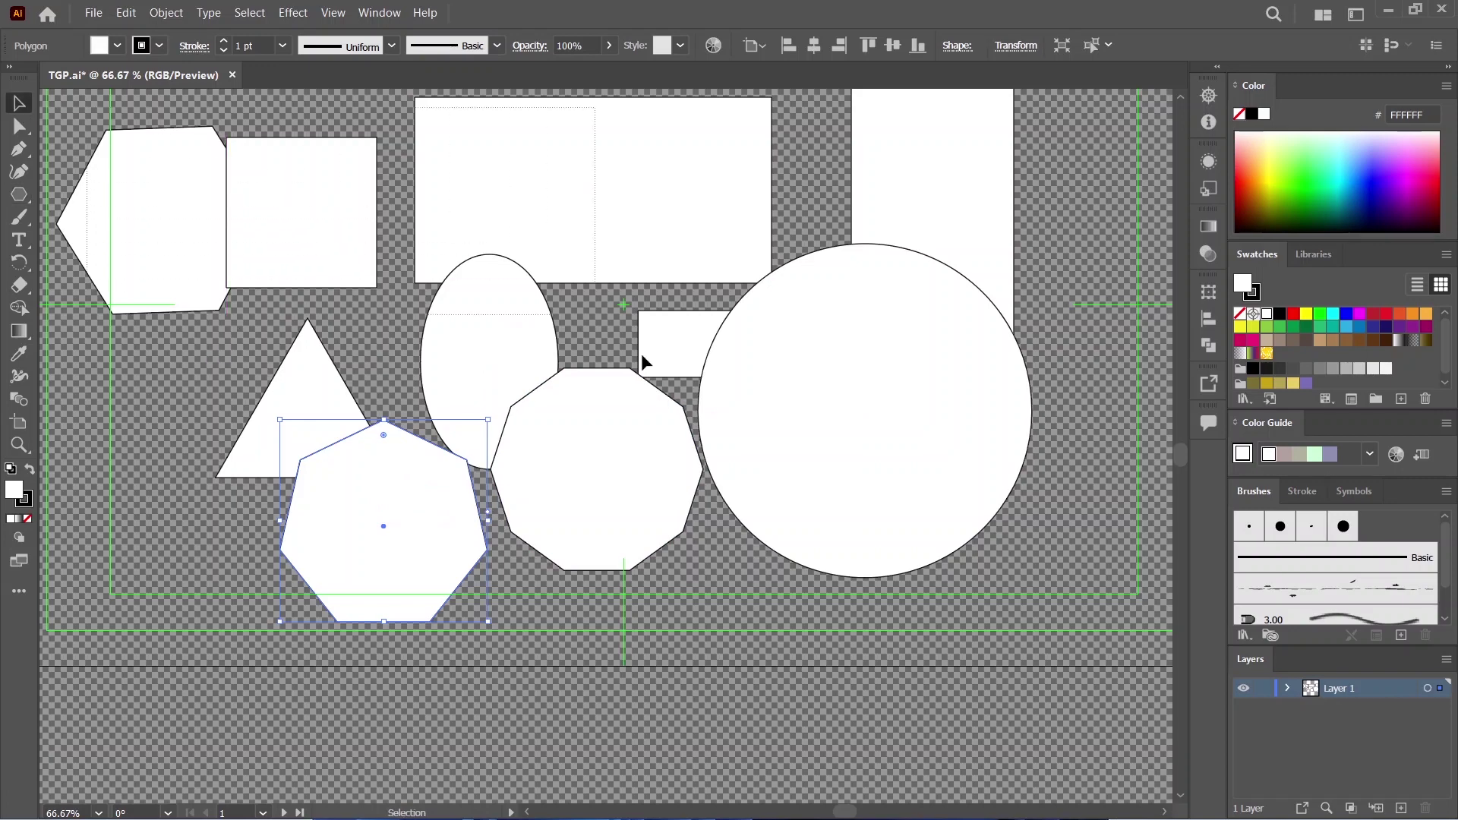
{"action": "key", "text": "ctrl+a"}
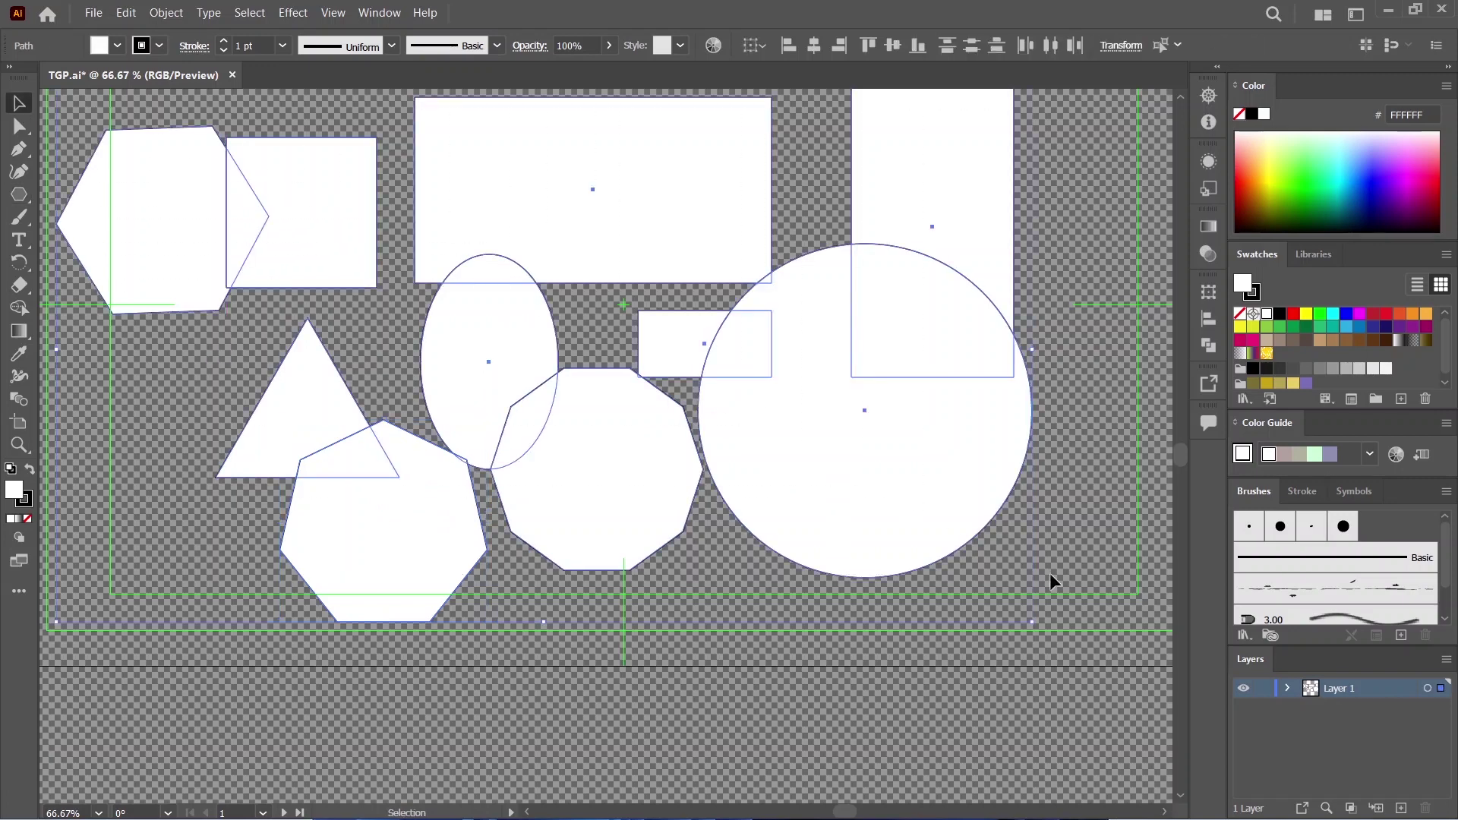
{"action": "key", "text": "Delete"}
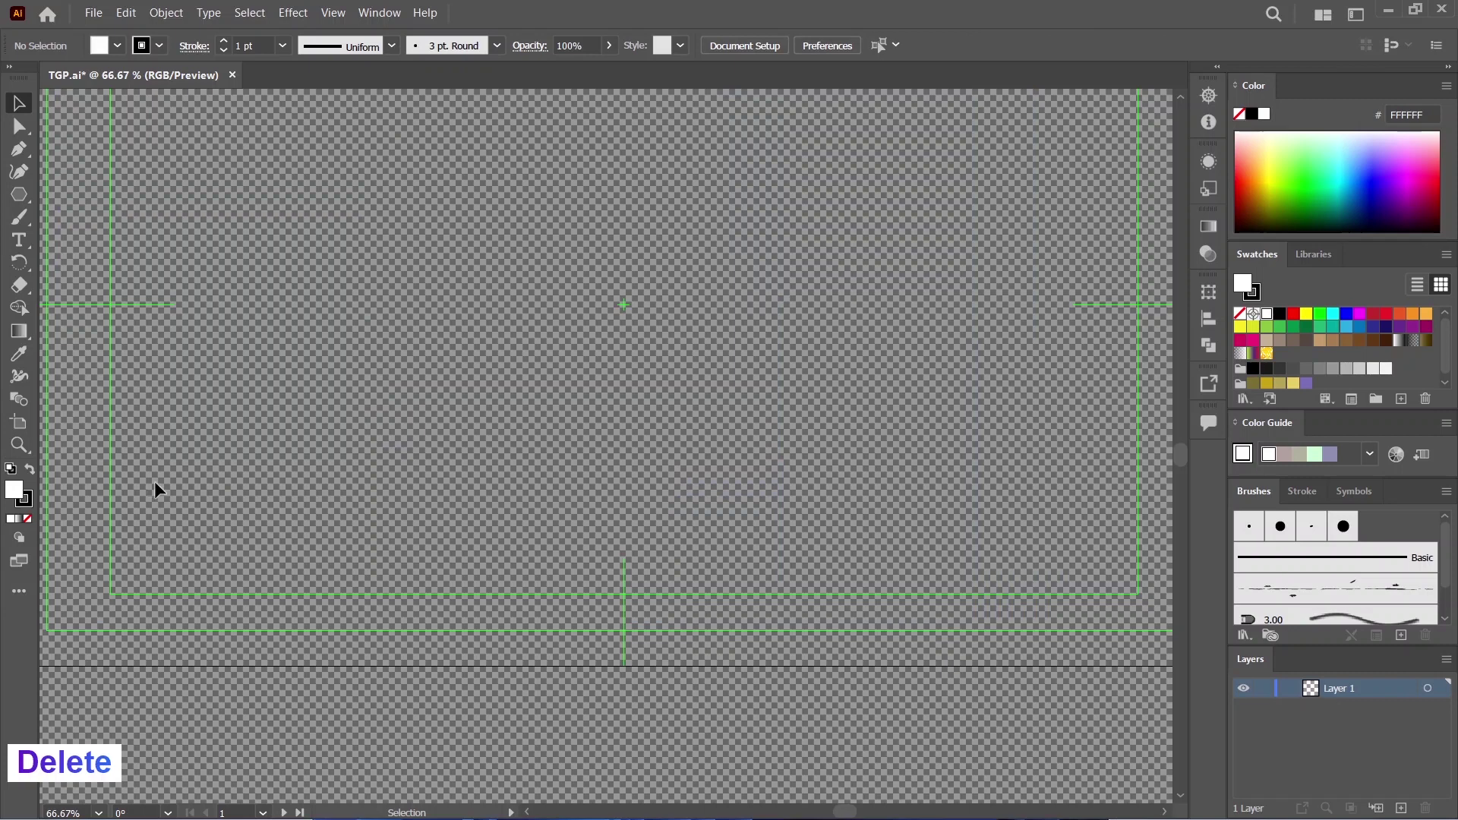
Step: Draw a slightly rotated five-pointed star freehand, outer radius about 181 px, in the artboard's upper-left area
{"action": "left_click", "coordinate": [21, 202]}
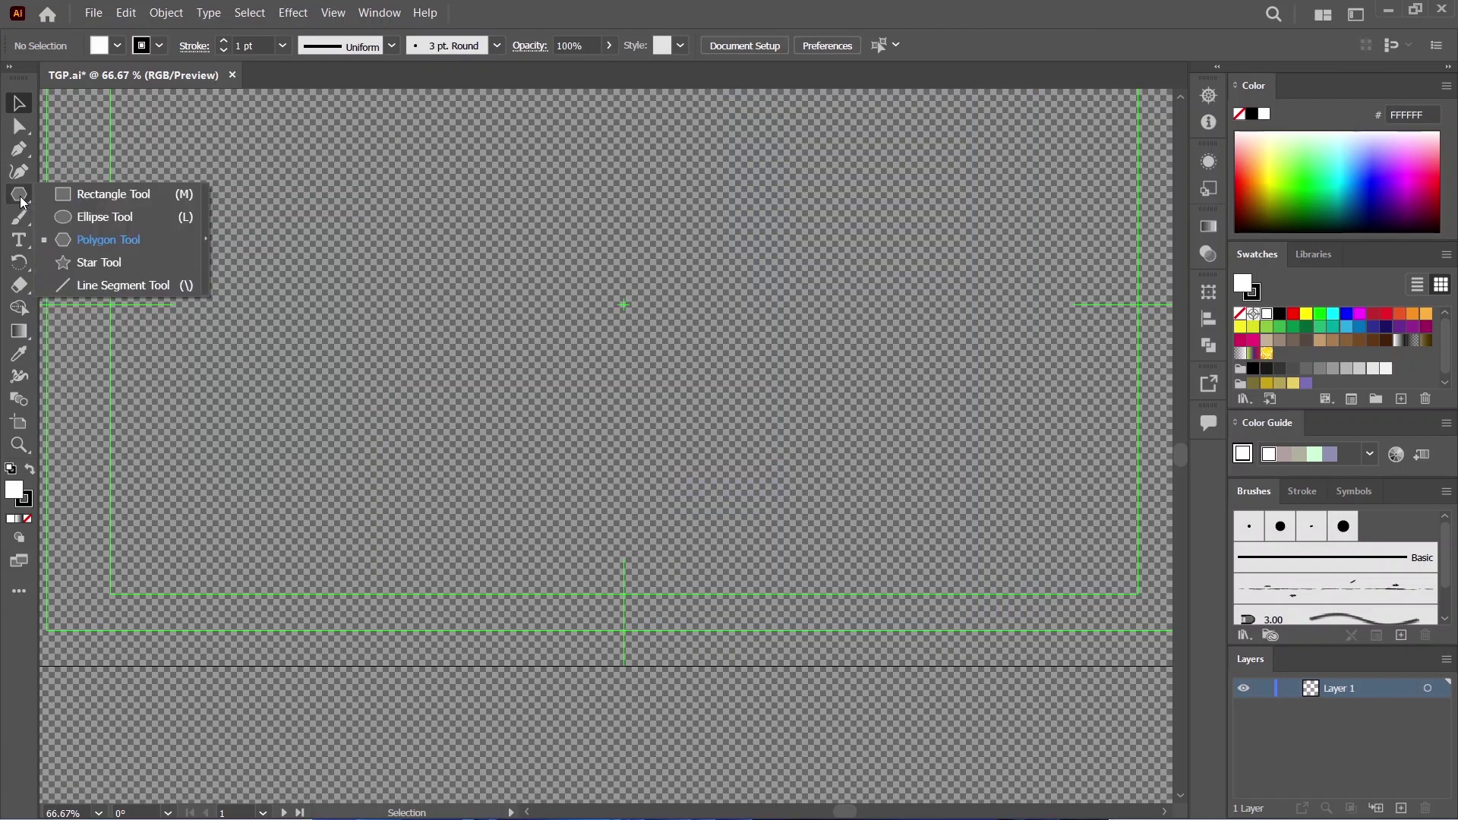
{"action": "left_click", "coordinate": [116, 265]}
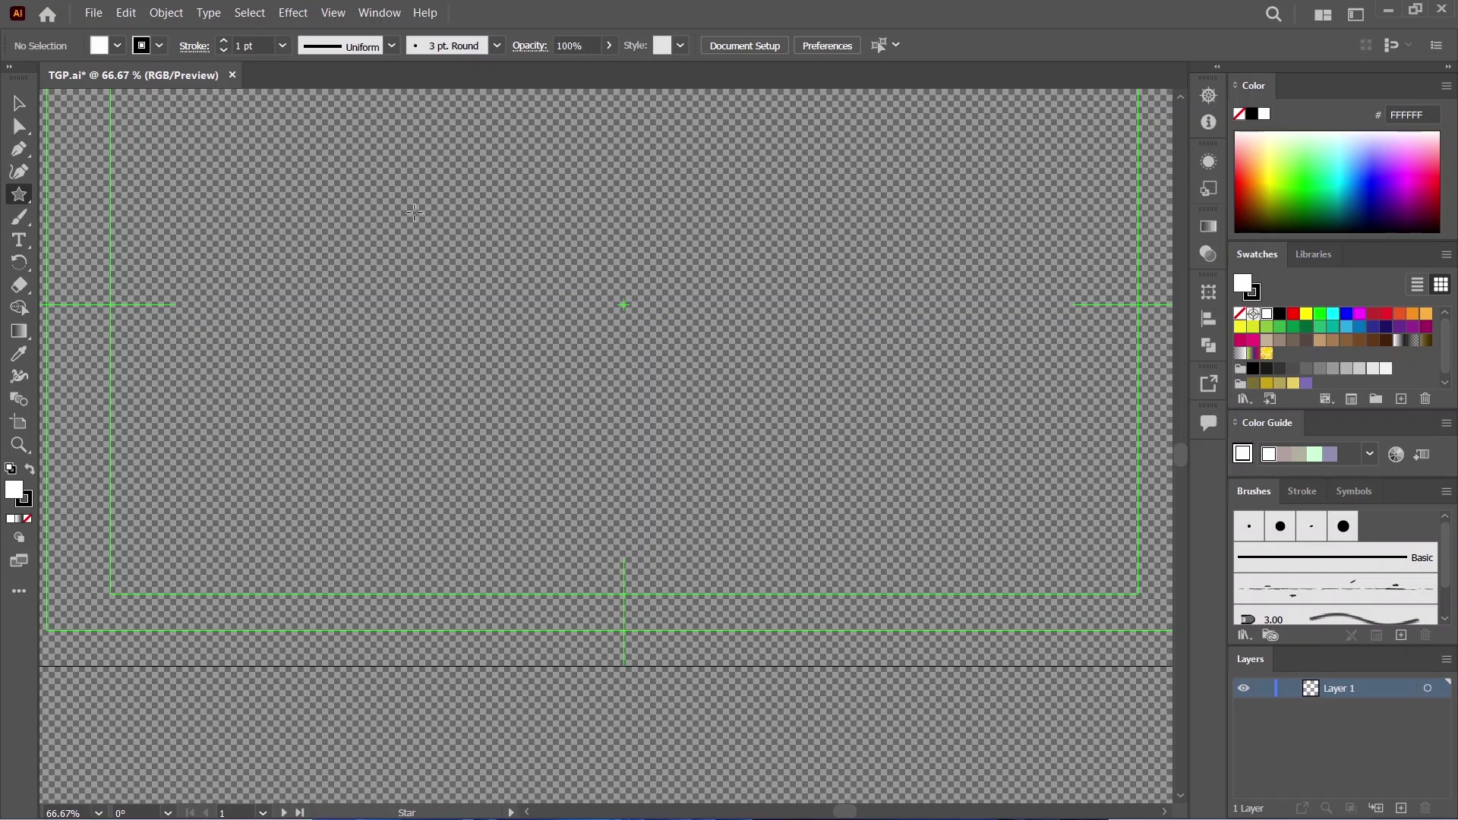
{"action": "left_click_drag", "start_coordinate": [414, 213], "coordinate": [443, 330]}
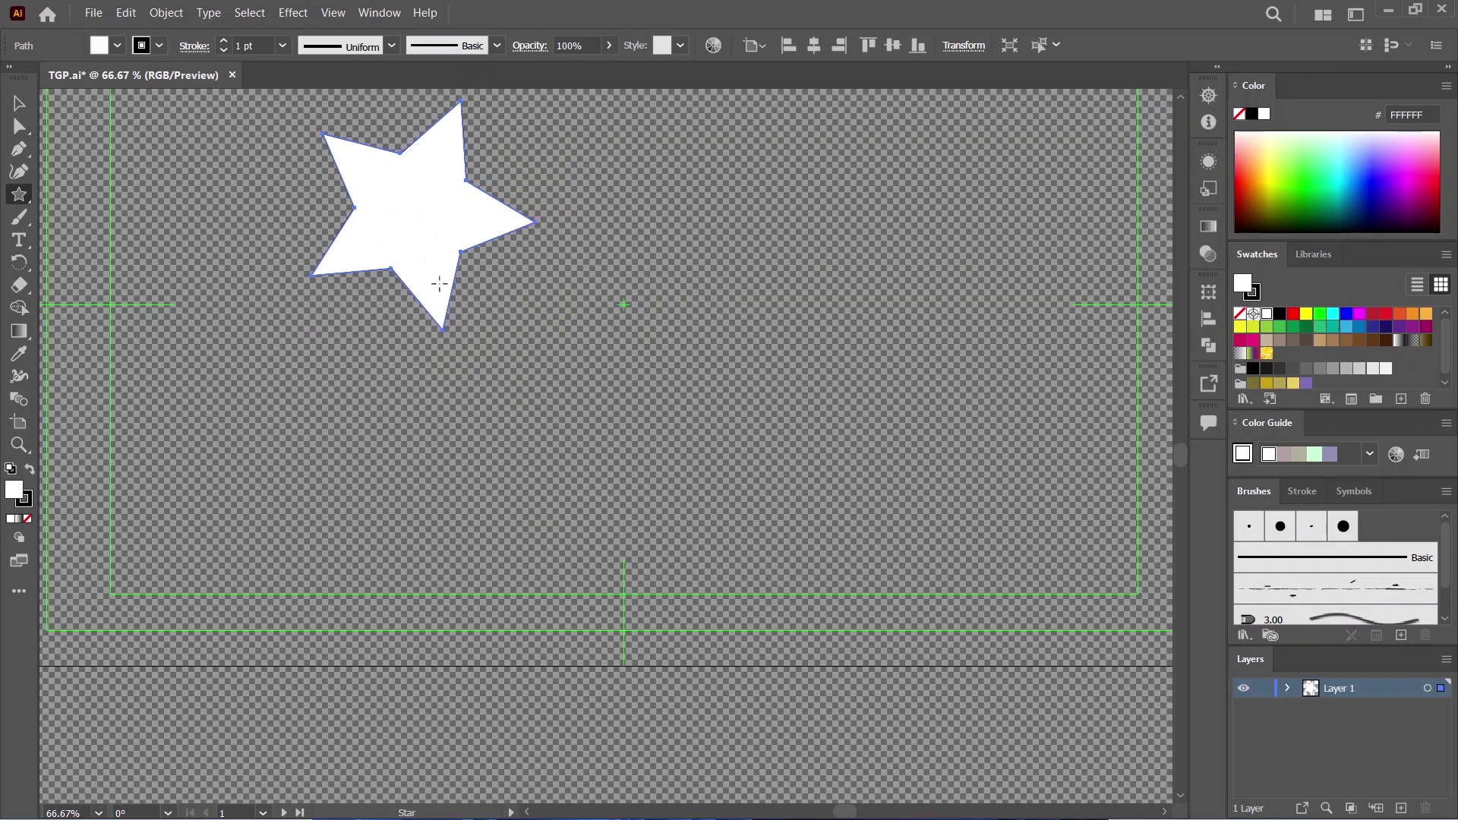
Step: Create a 10-pointed star with radii of 181.1614 px and 90.5807 px to the right of the five-pointed star
{"action": "left_click", "coordinate": [763, 273]}
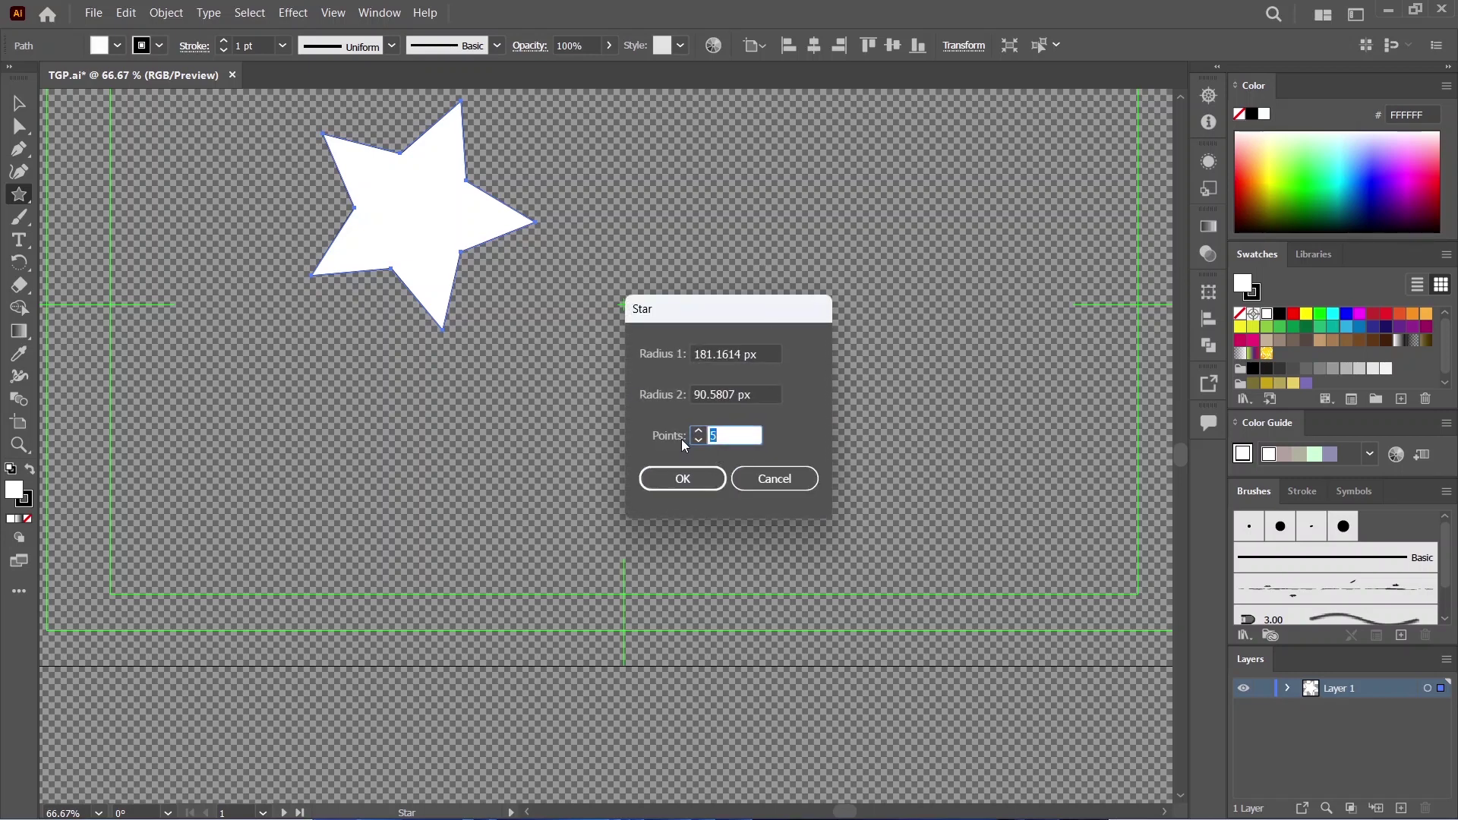
{"action": "left_click", "coordinate": [720, 435]}
{"action": "key", "text": "BackSpace"}
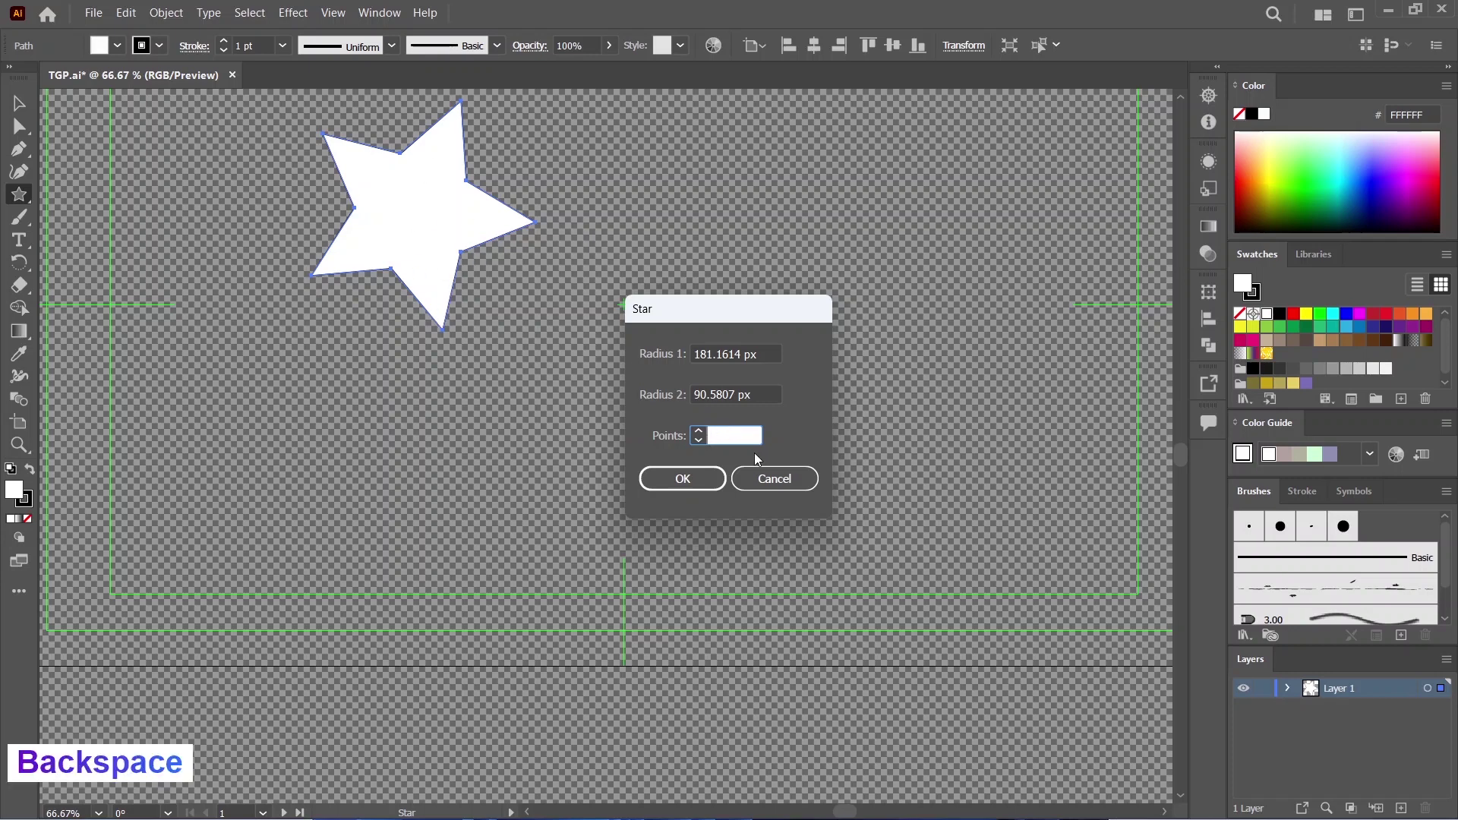
{"action": "type", "text": "10"}
{"action": "left_click", "coordinate": [681, 478]}
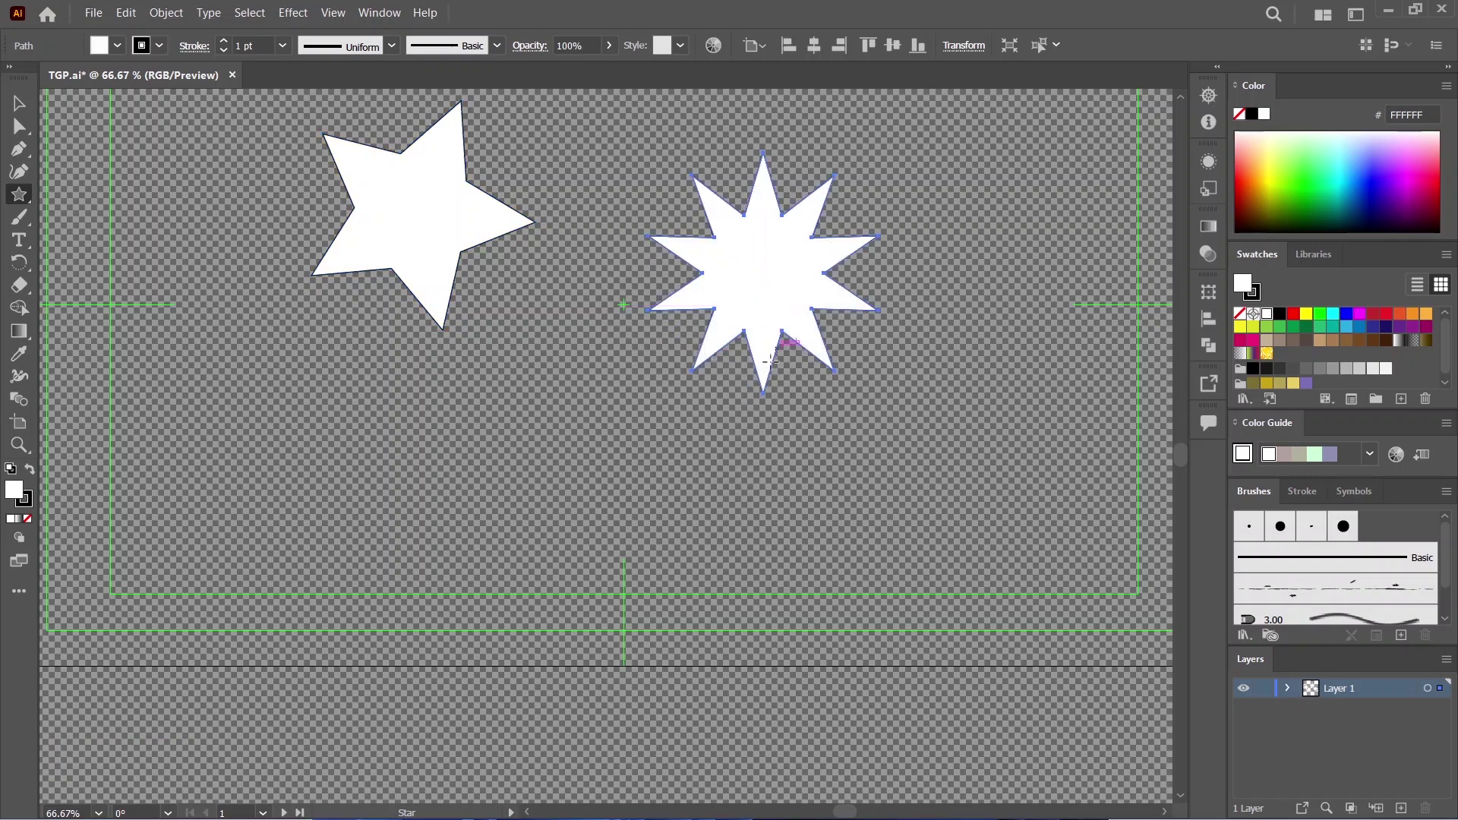
Step: Create a 10-pointed star with Radius 1 of 500 px and Radius 2 of 90.5807 px, centred below the two stars
{"action": "left_click", "coordinate": [587, 430]}
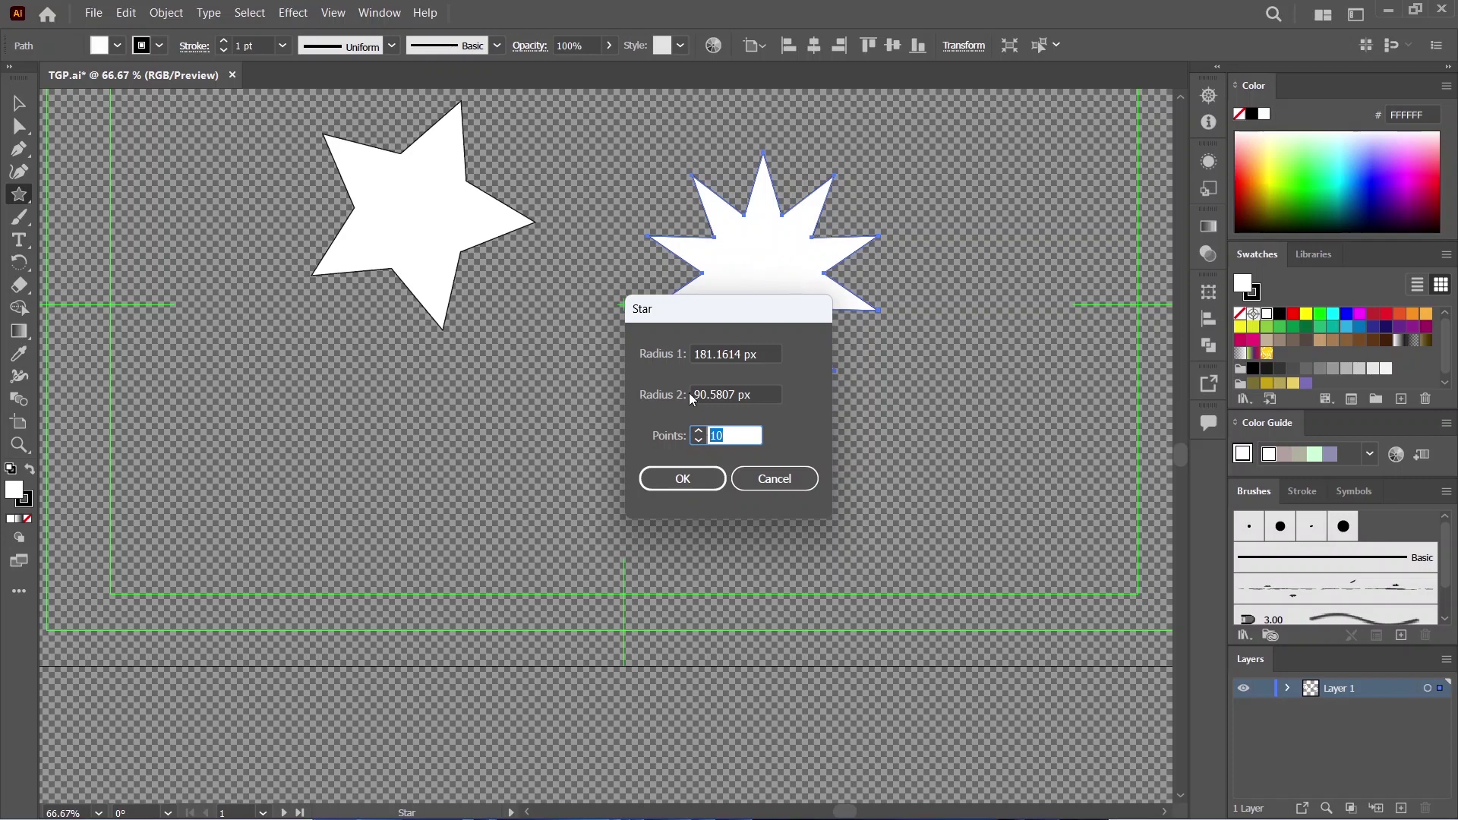
{"action": "left_click", "coordinate": [722, 353]}
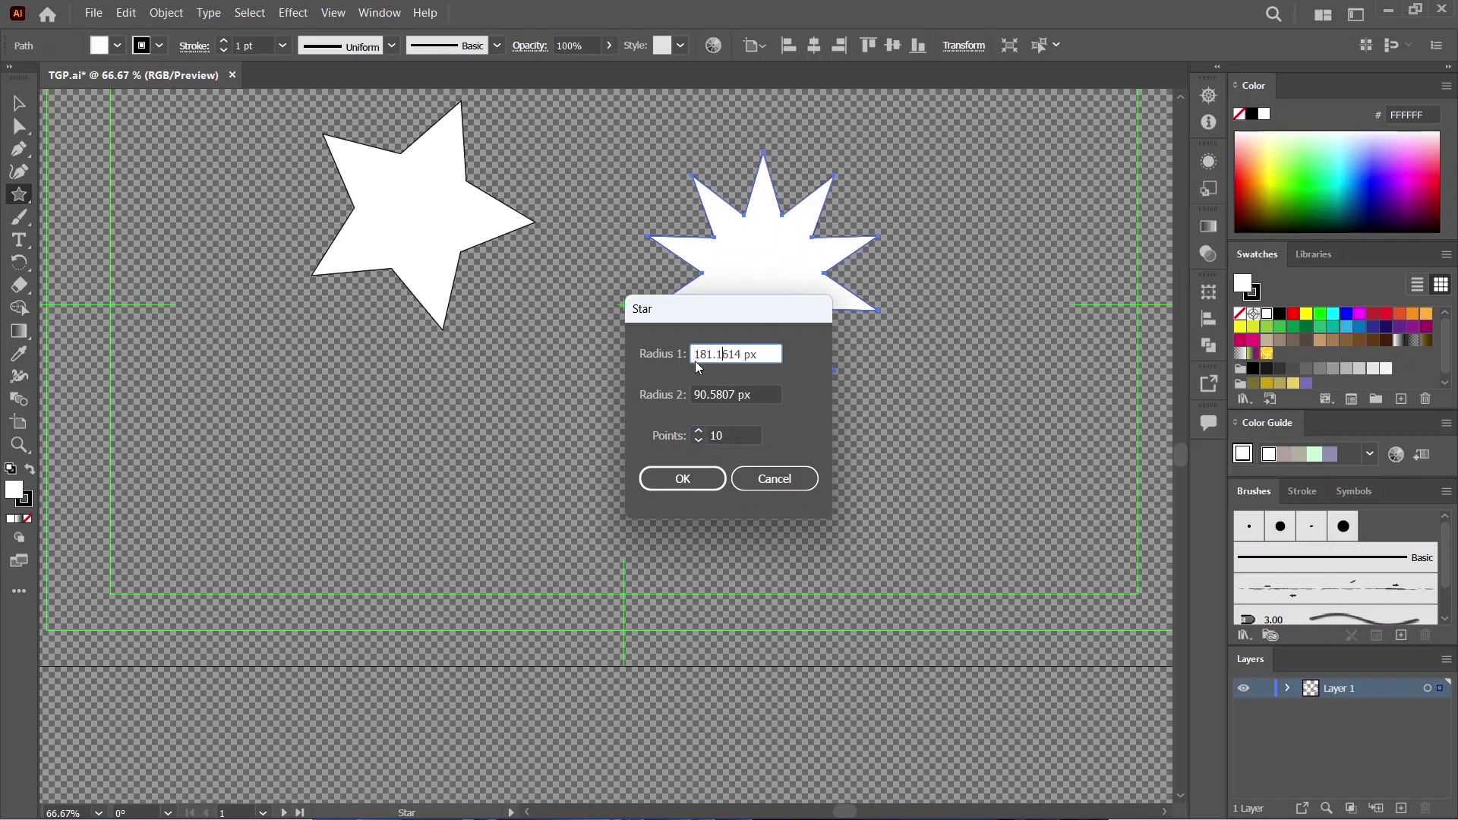
{"action": "double_click", "coordinate": [743, 354]}
{"action": "type", "text": "500"}
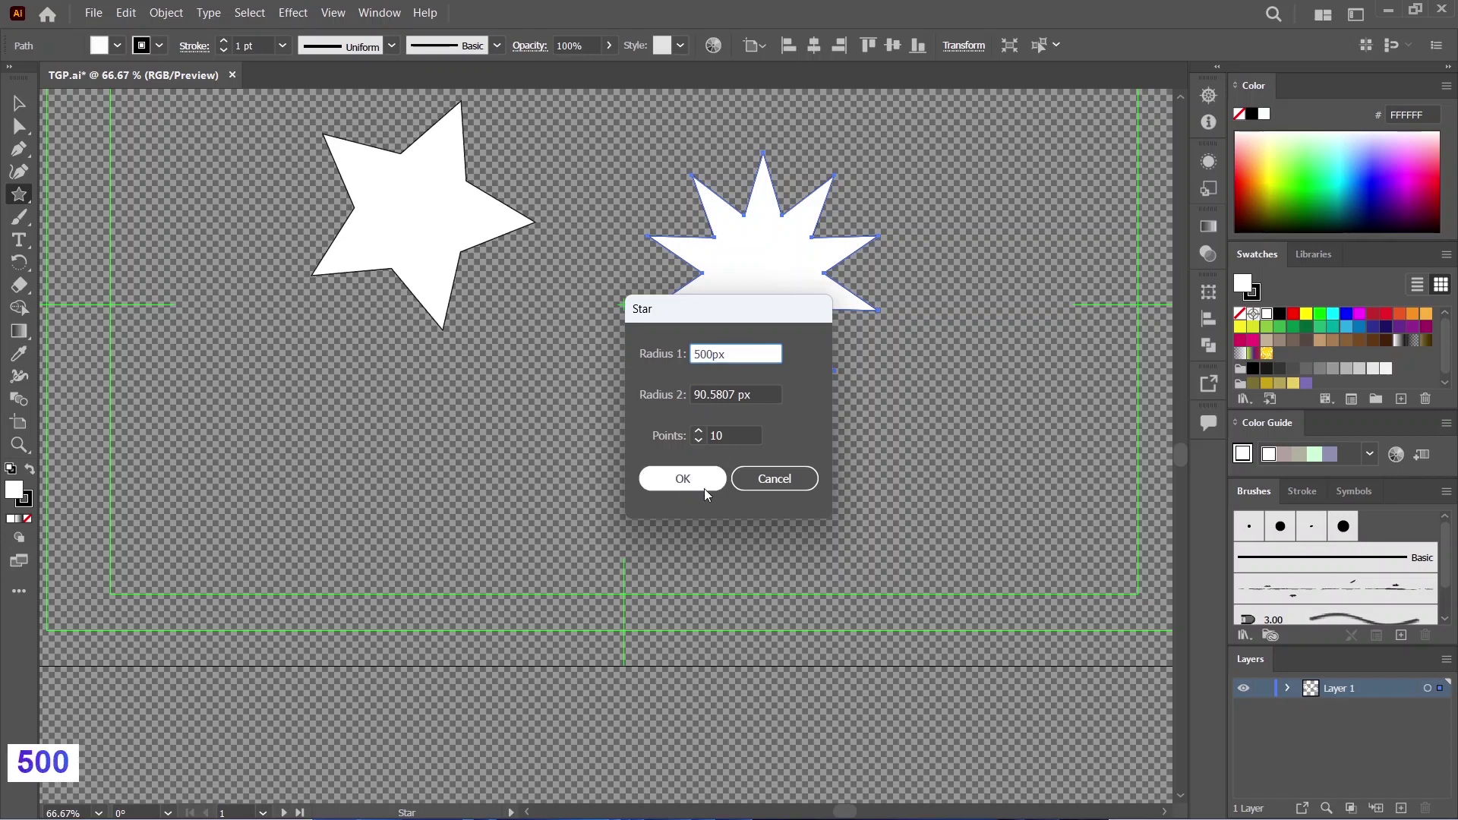
{"action": "left_click", "coordinate": [705, 481]}
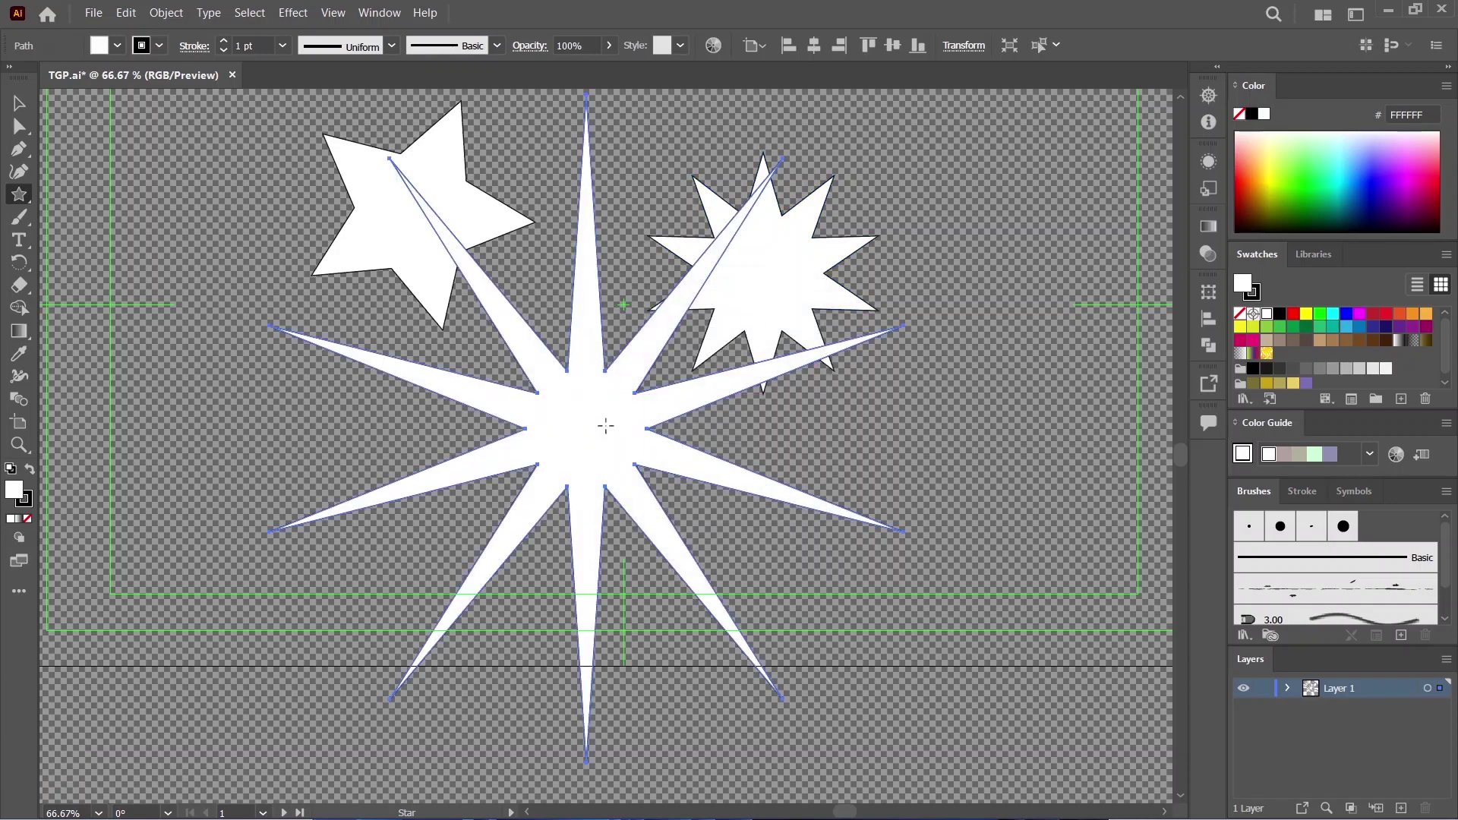
Step: Select all three stars and delete them
{"action": "left_click", "coordinate": [19, 104]}
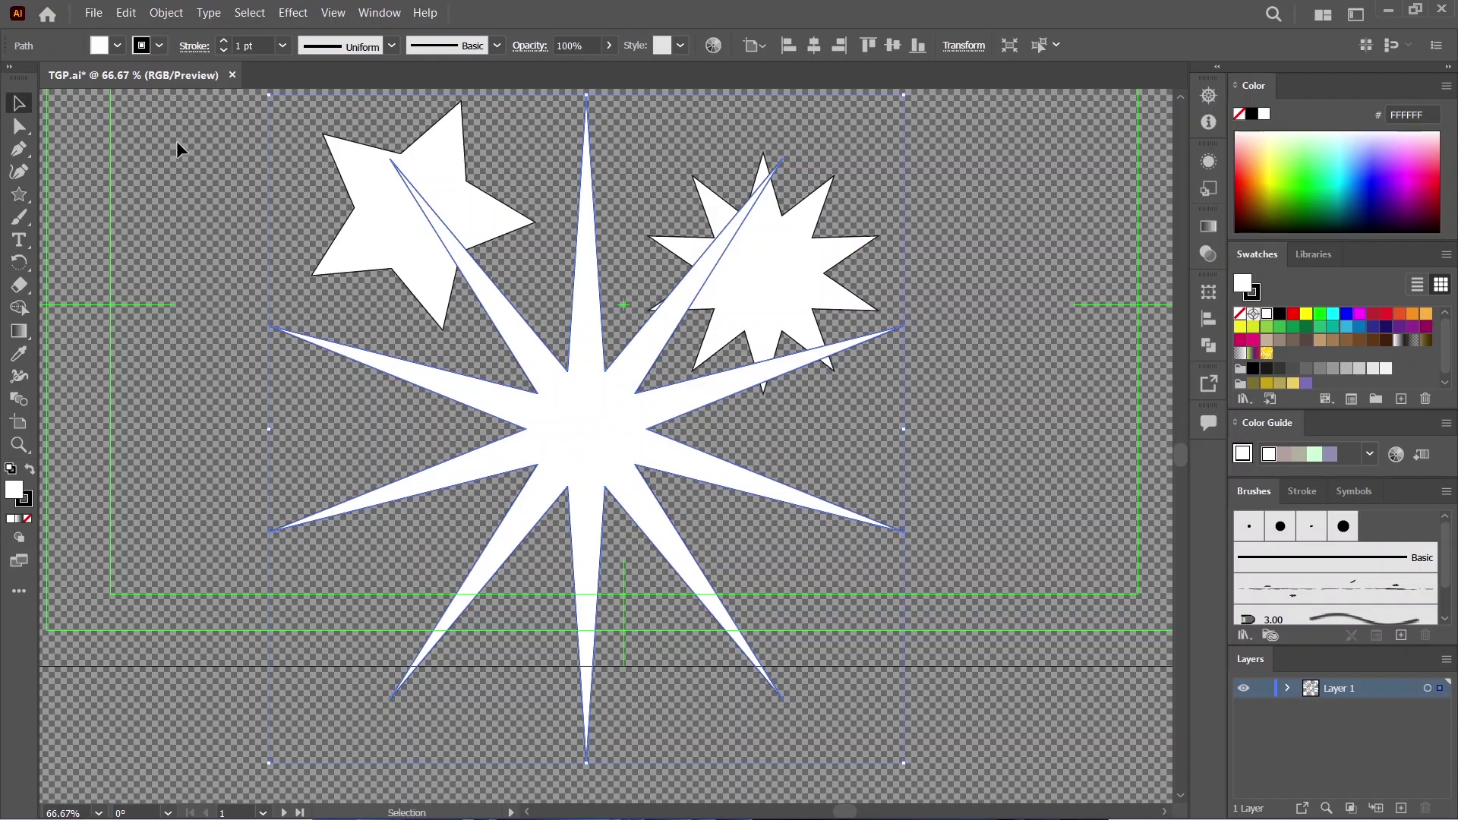
{"action": "left_click_drag", "start_coordinate": [177, 142], "coordinate": [1076, 668]}
{"action": "key", "text": "Delete"}
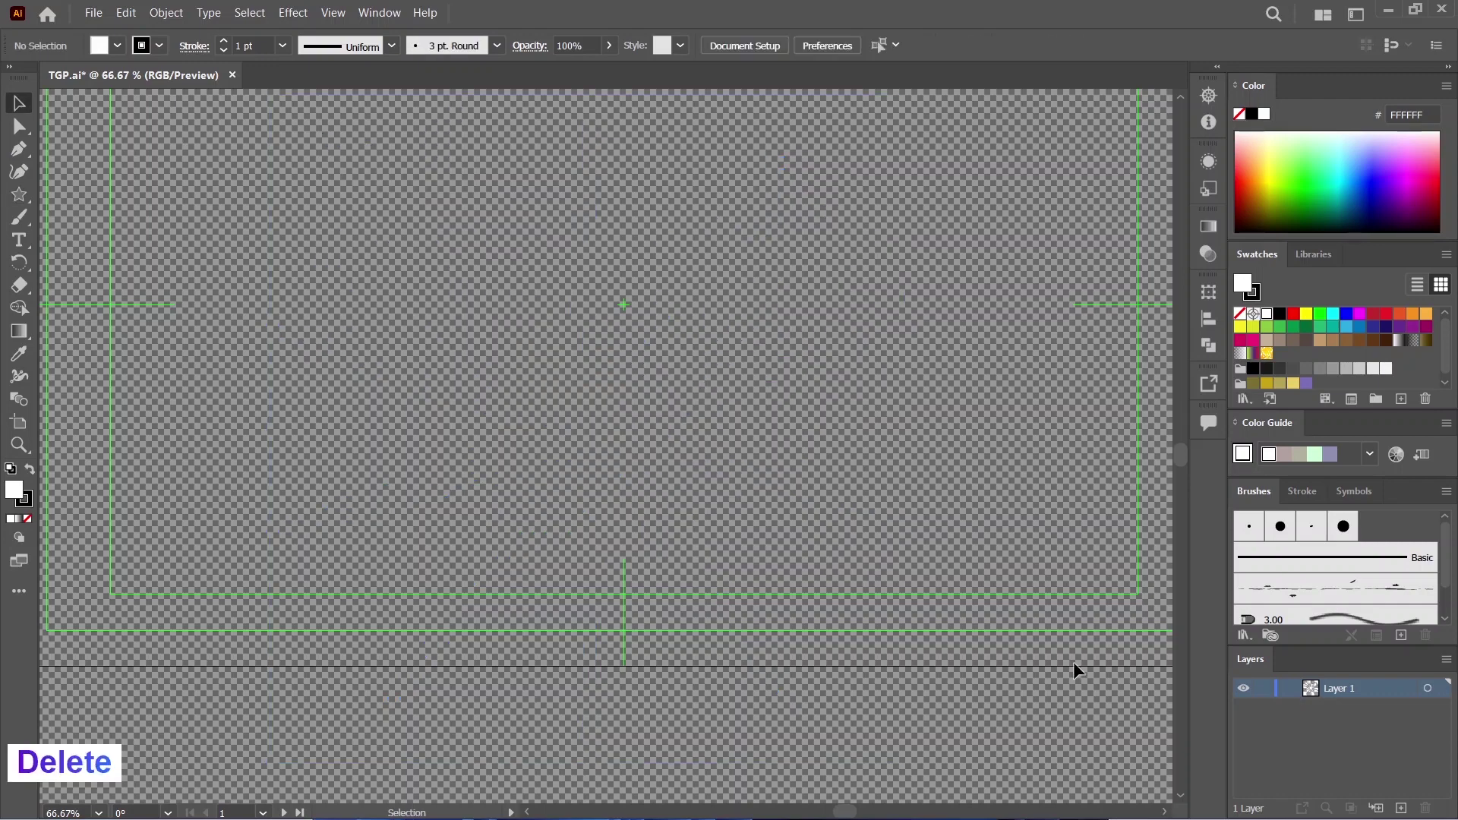
Step: Draw a nearly horizontal line segment across the artboard, just above its centre mark
{"action": "left_click", "coordinate": [25, 202]}
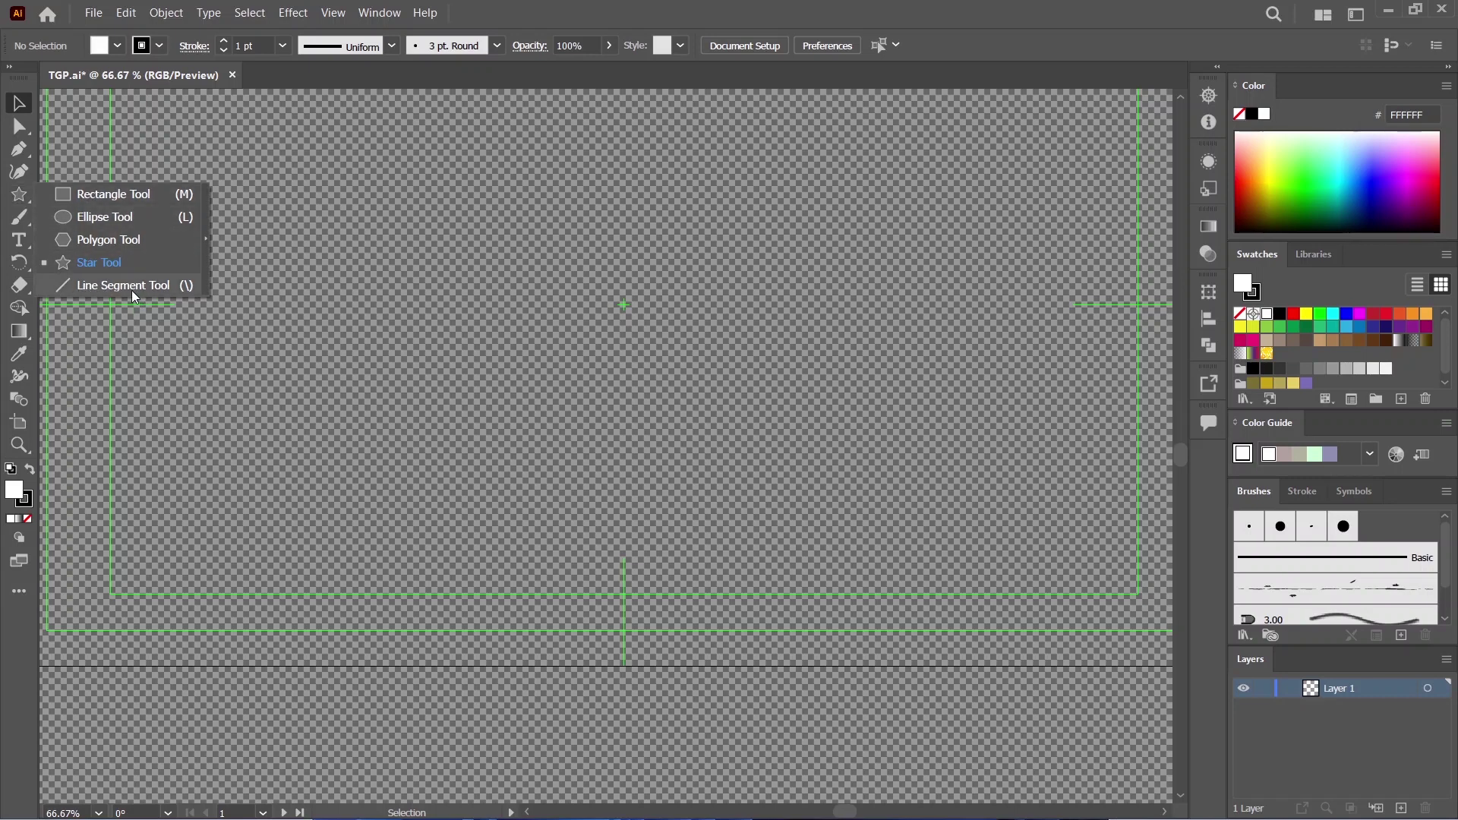
{"action": "left_click", "coordinate": [159, 290]}
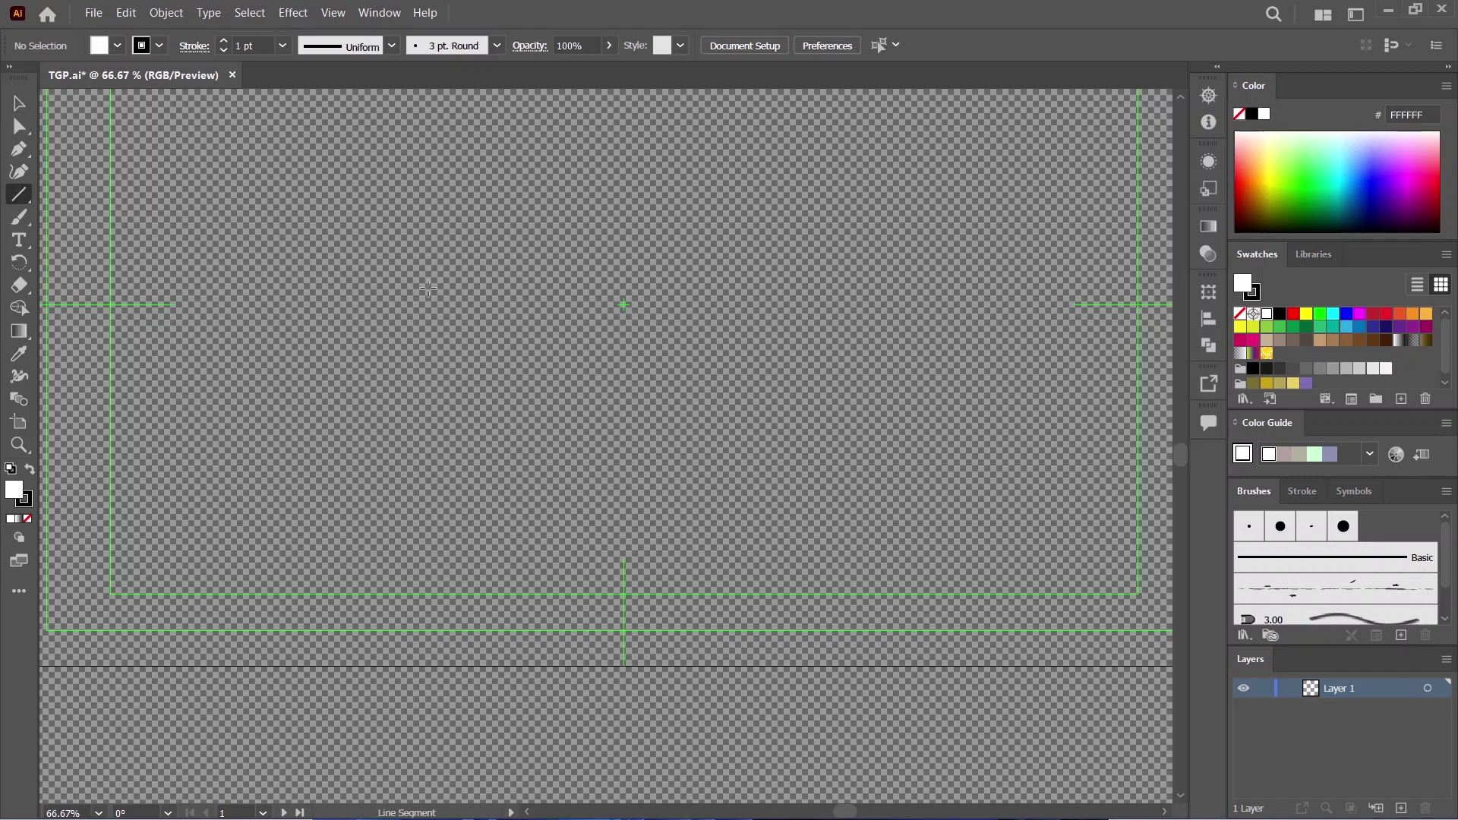
{"action": "left_click_drag", "start_coordinate": [319, 284], "coordinate": [780, 293]}
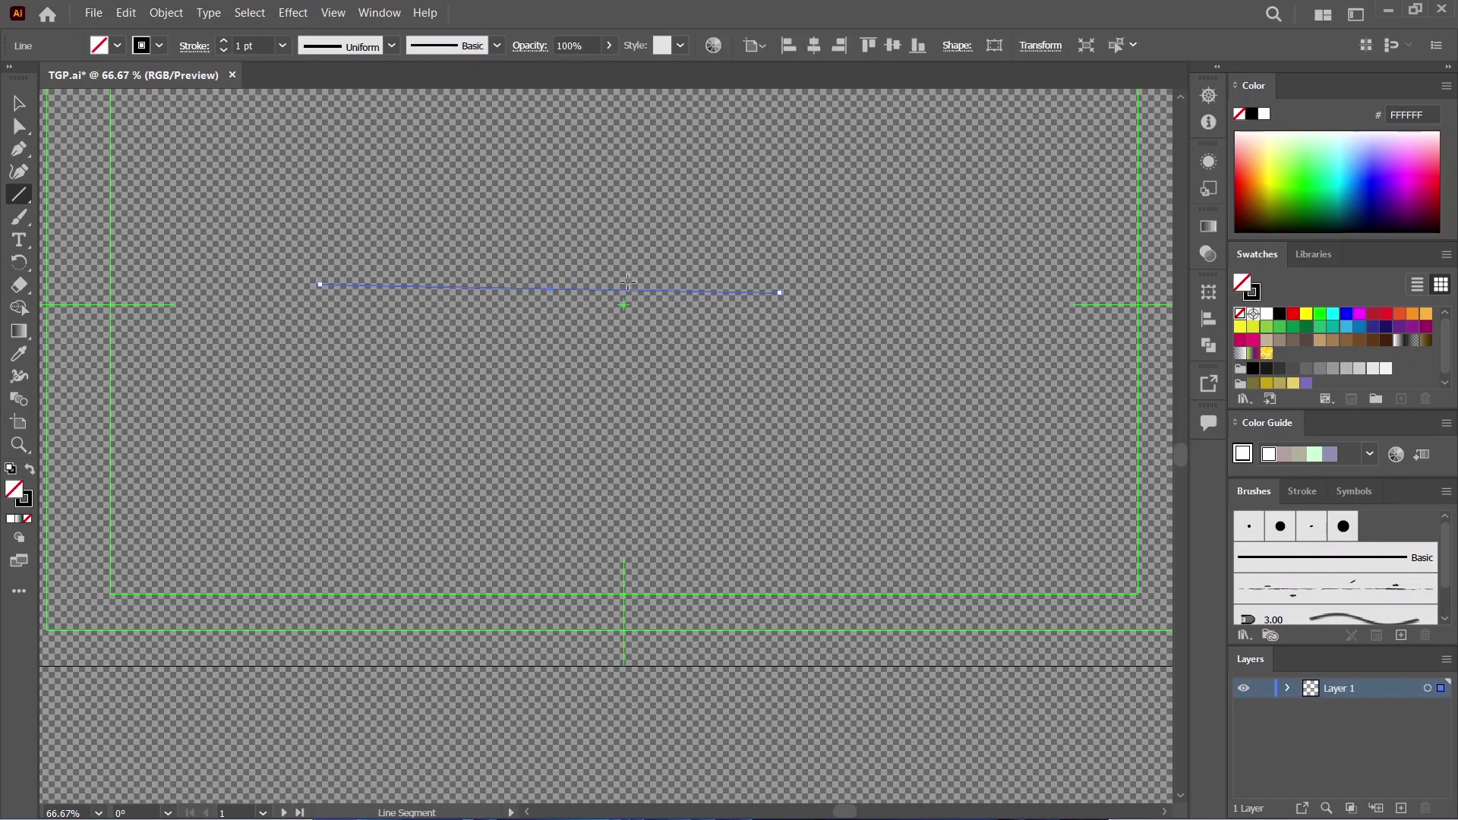
Step: Increase the line's stroke weight to 7 pt
{"action": "left_click", "coordinate": [225, 43]}
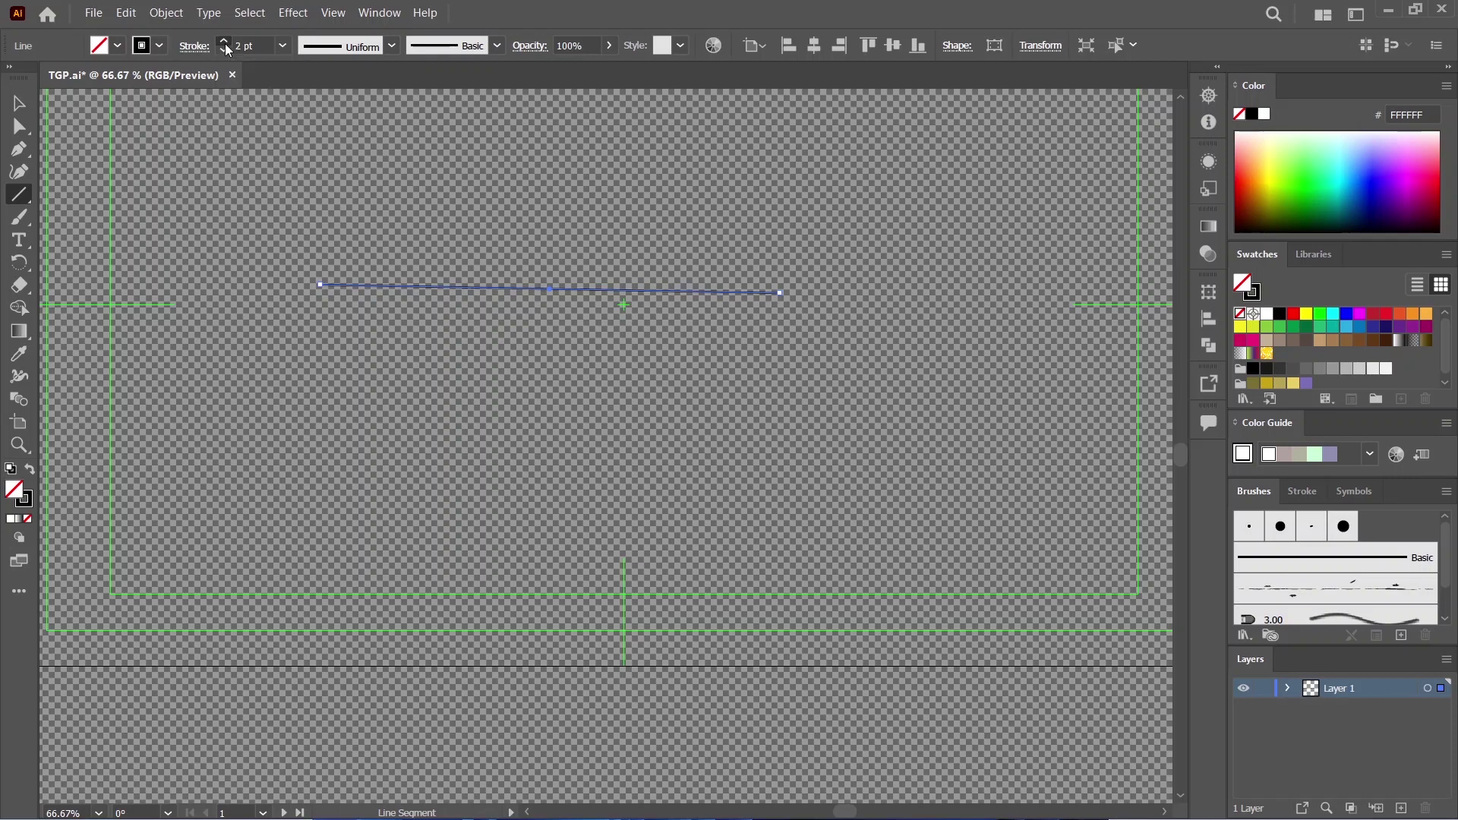
{"action": "left_click", "coordinate": [225, 43]}
{"action": "left_click", "coordinate": [225, 43]}
{"action": "left_click", "coordinate": [224, 43]}
{"action": "left_click", "coordinate": [225, 43]}
{"action": "left_click", "coordinate": [226, 43]}
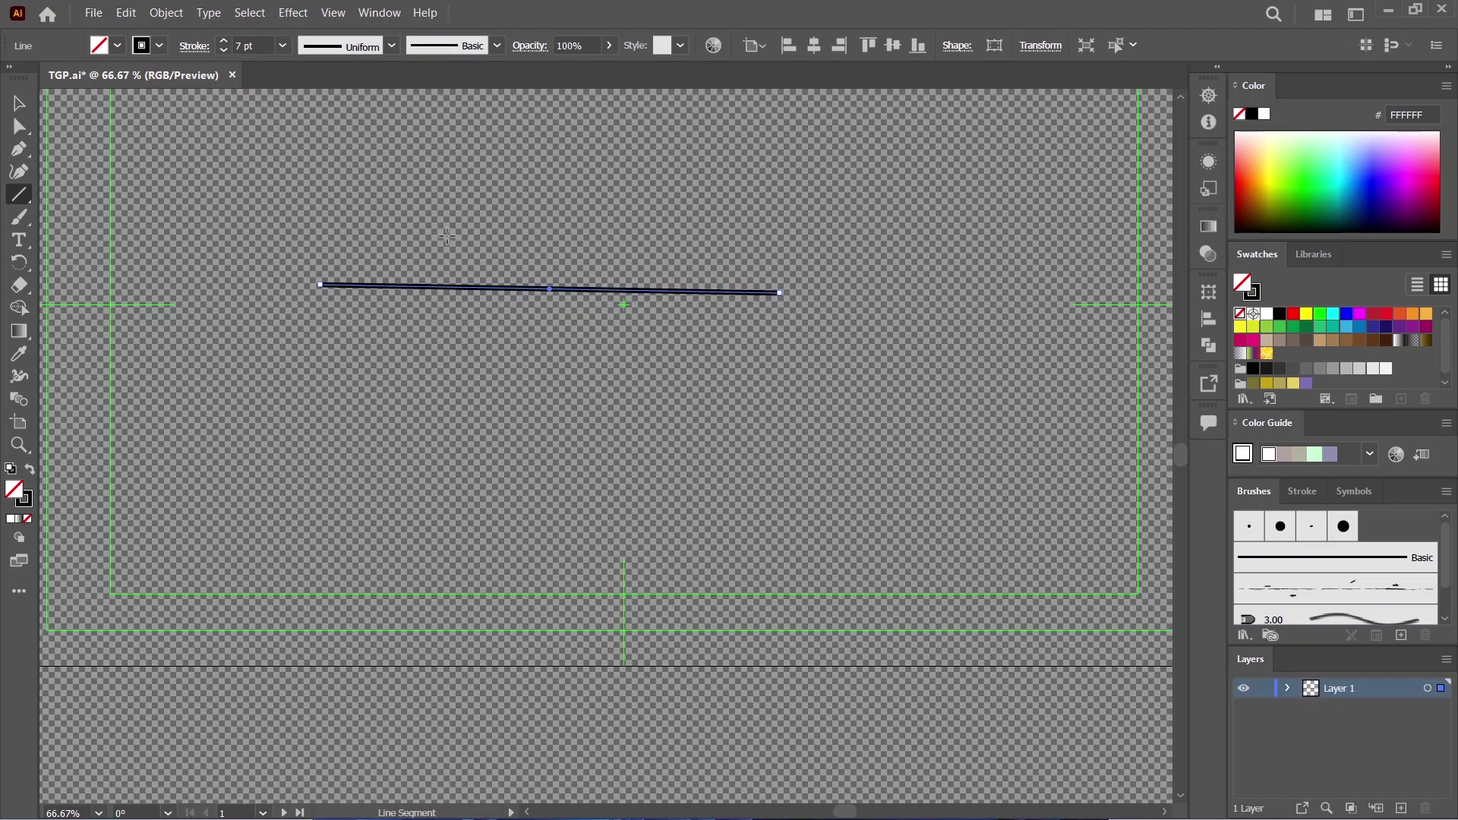
Step: Try a cyan stroke colour on the line and set it back to black
{"action": "left_click", "coordinate": [167, 44]}
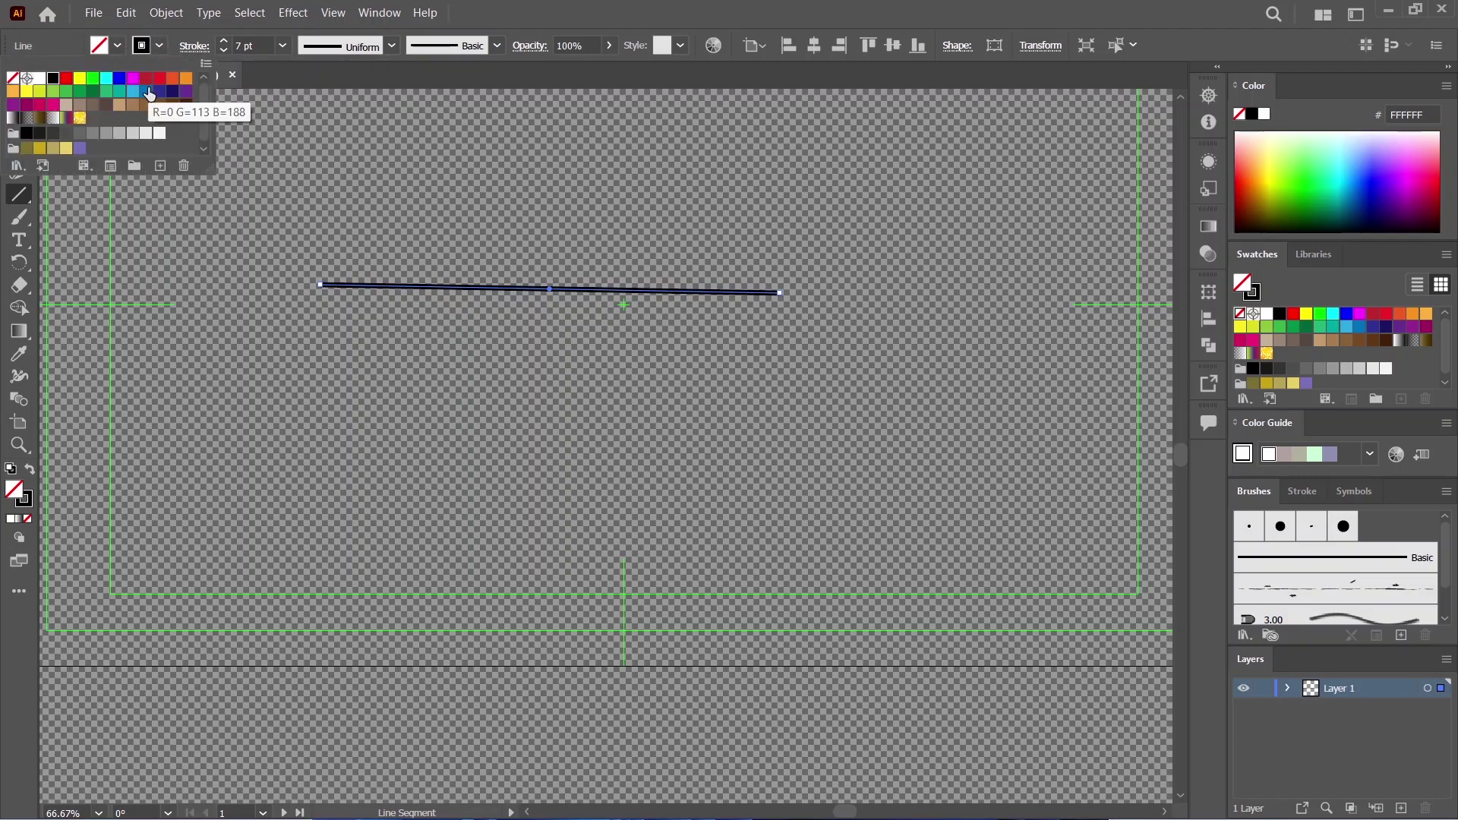
{"action": "left_click", "coordinate": [160, 79]}
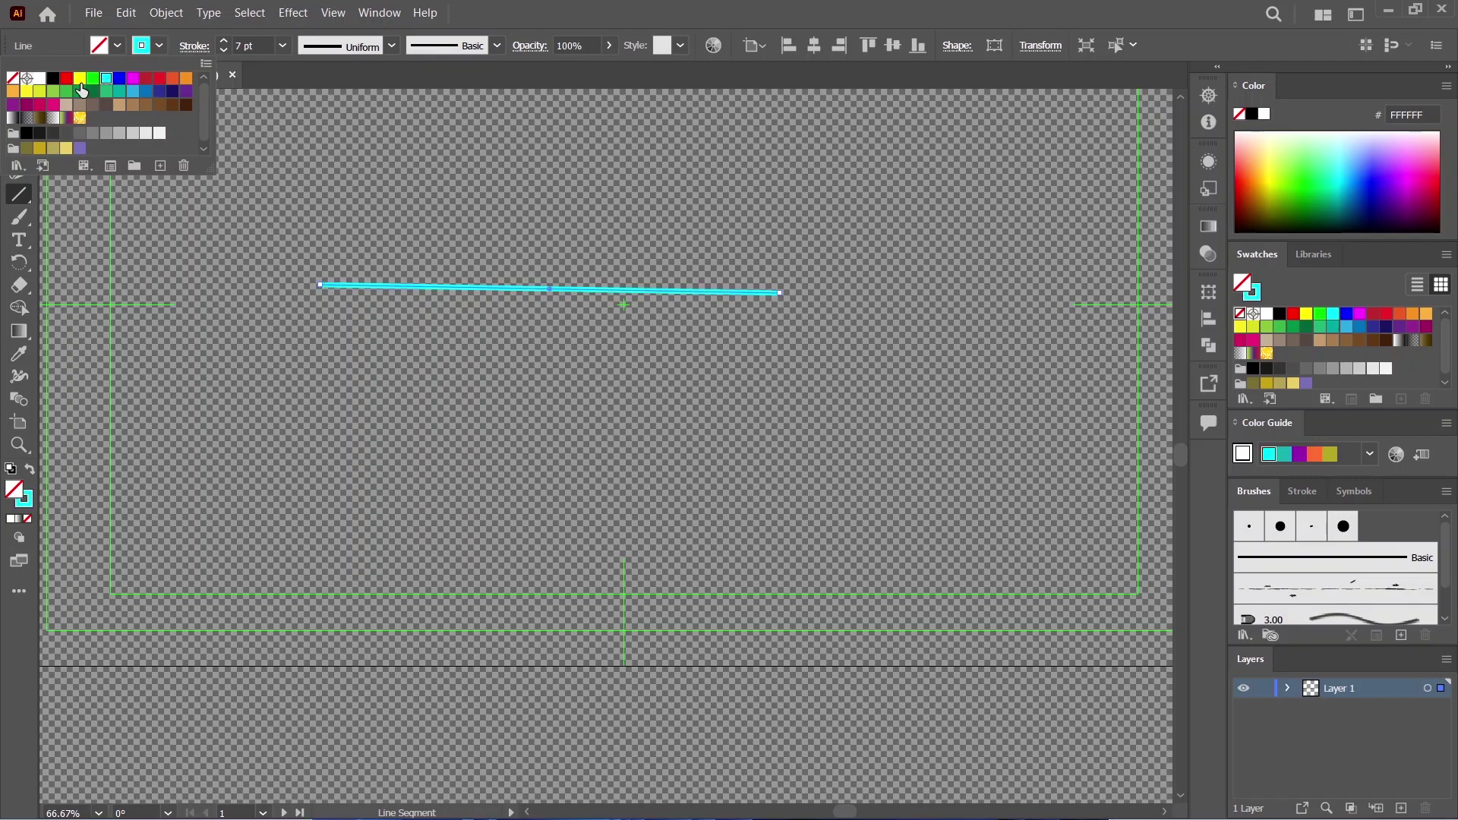
{"action": "left_click", "coordinate": [53, 78]}
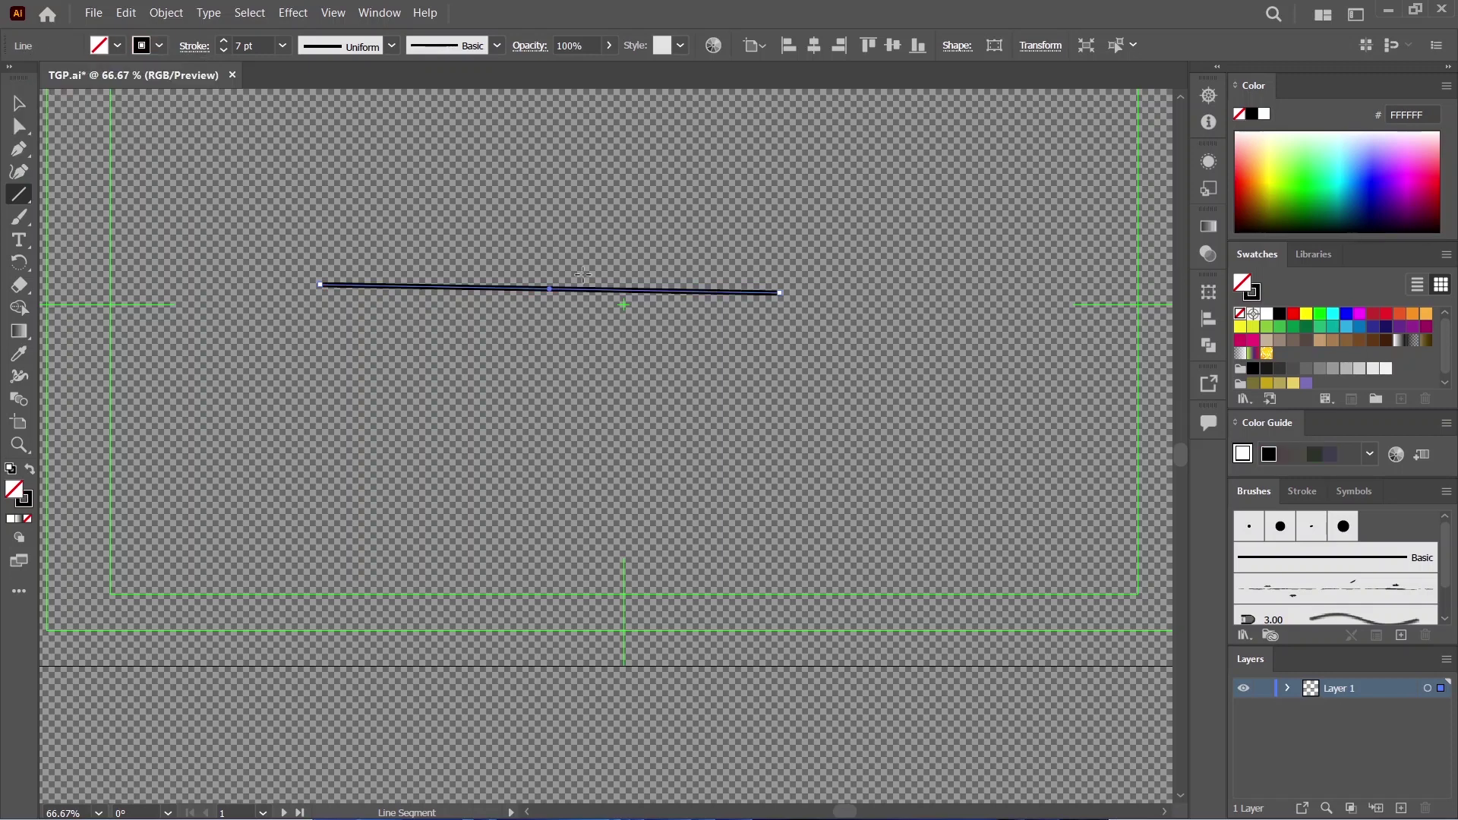
Step: Move the line to the right and slightly upward with the Selection tool
{"action": "left_click", "coordinate": [19, 102]}
{"action": "left_click", "coordinate": [454, 199]}
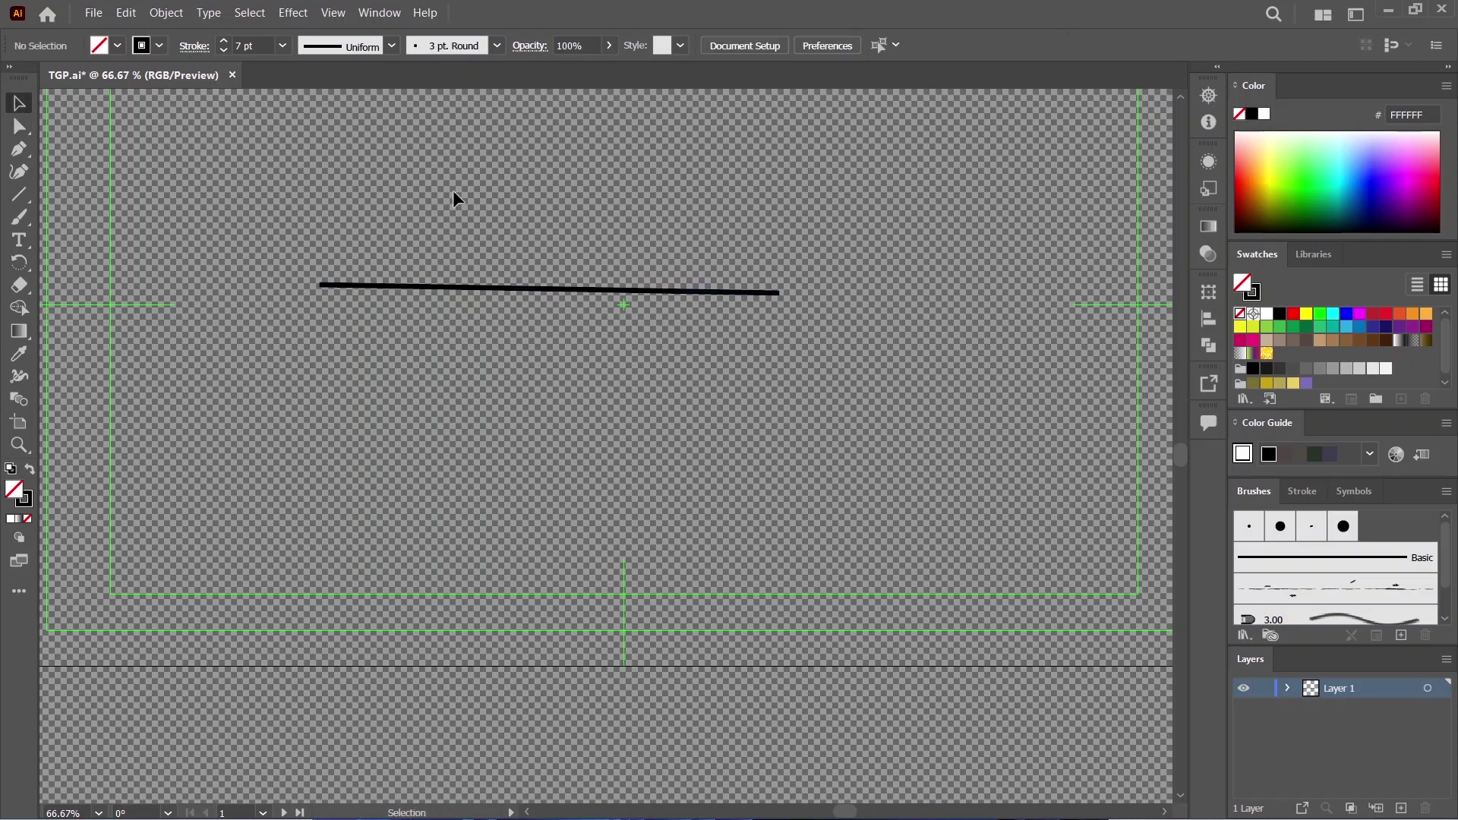
{"action": "left_click_drag", "start_coordinate": [548, 289], "coordinate": [729, 260]}
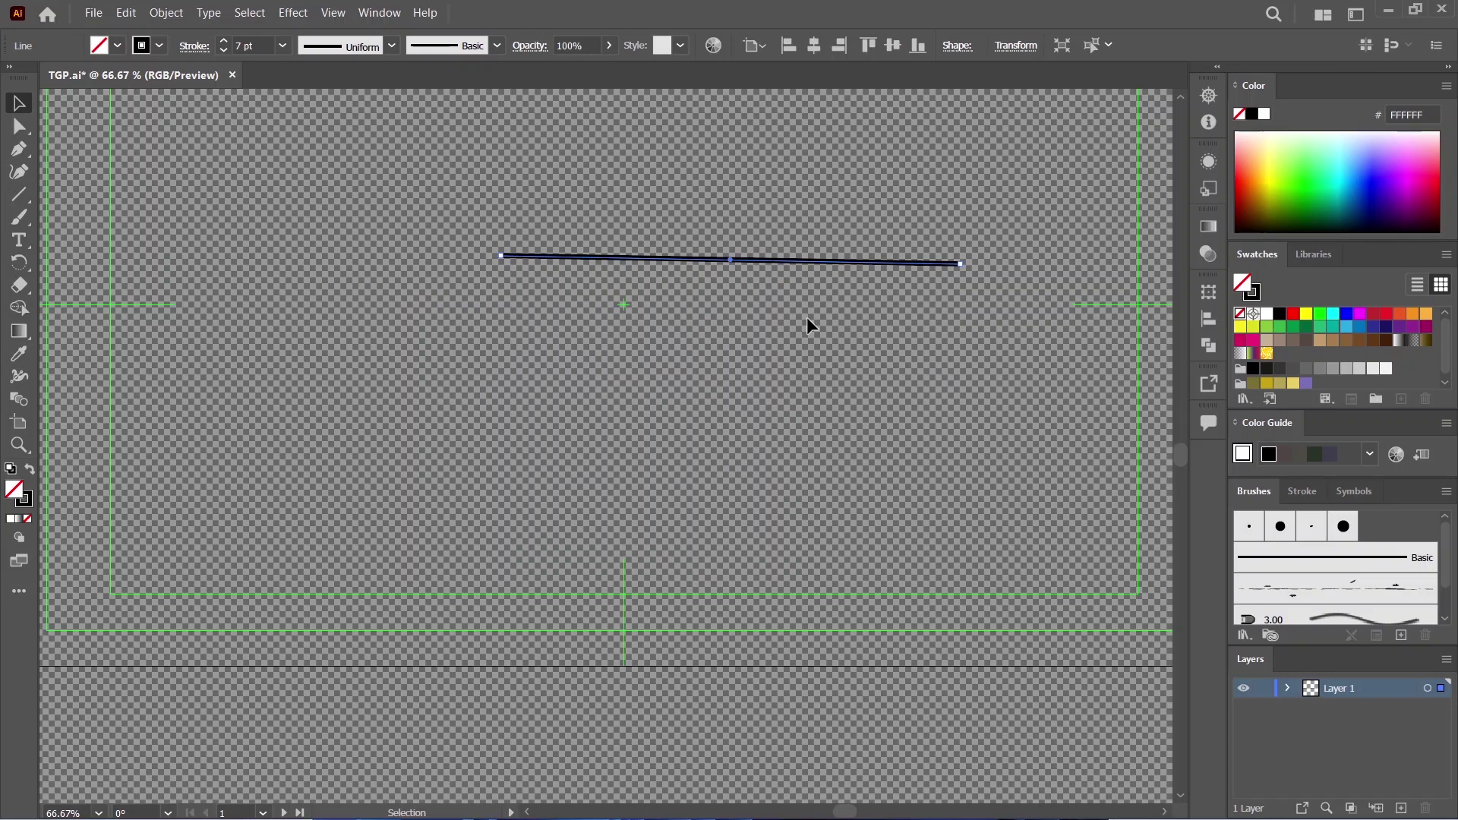